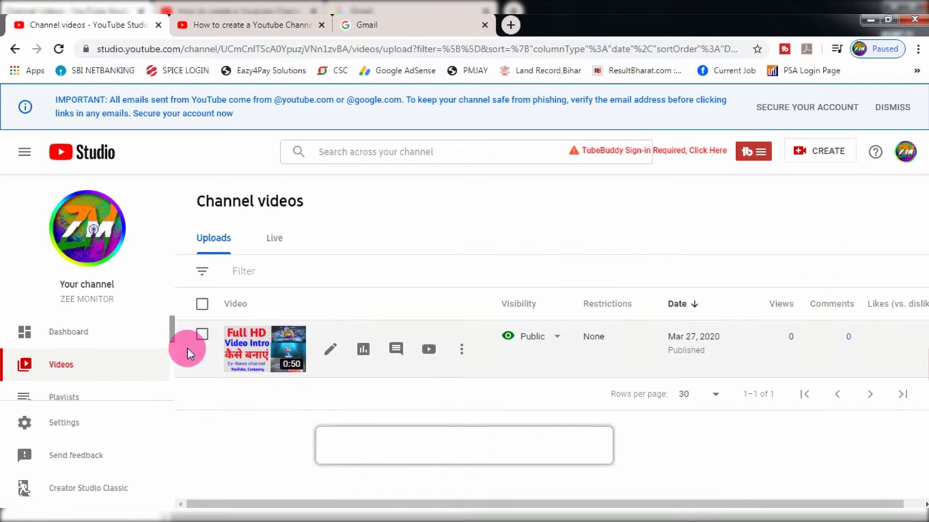
Step: Review the channel analytics, going from the Overview to the Reach report
scroll(63, 366, "down", 1)
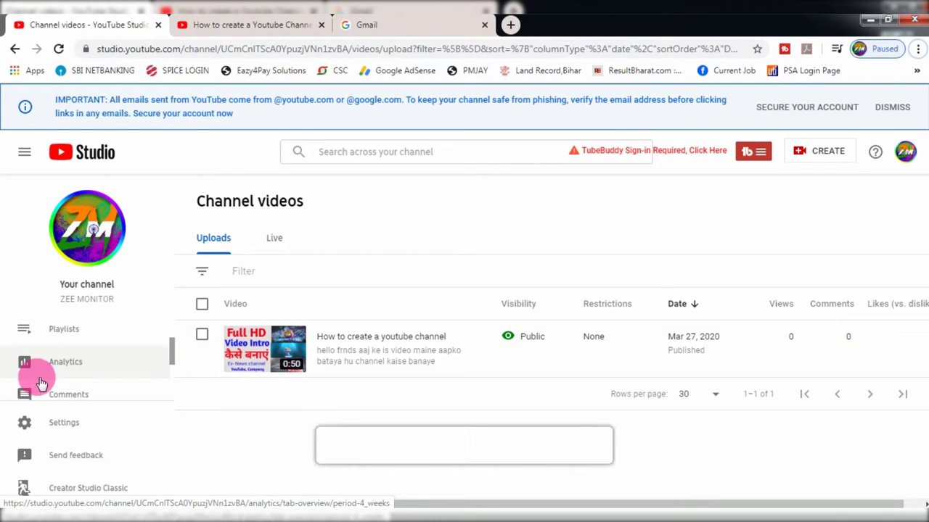
left_click(63, 366)
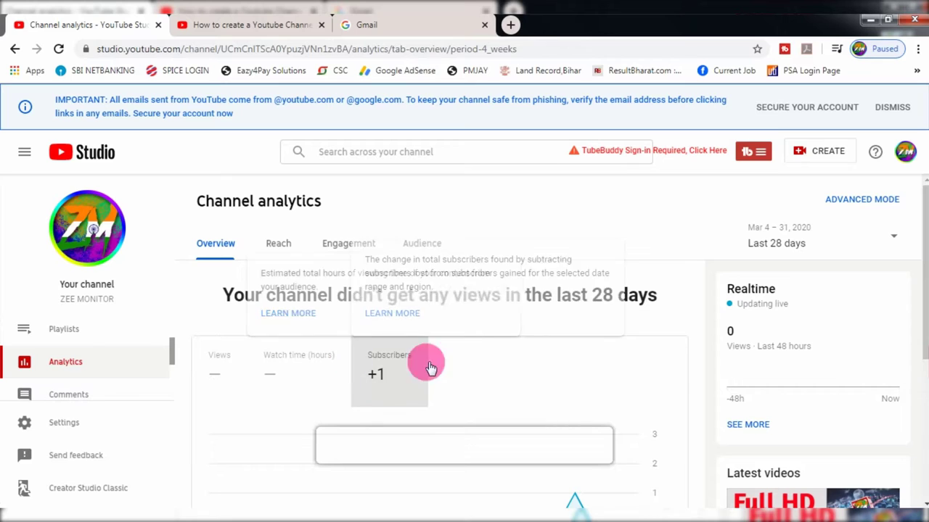
scroll(699, 338, "down", 1)
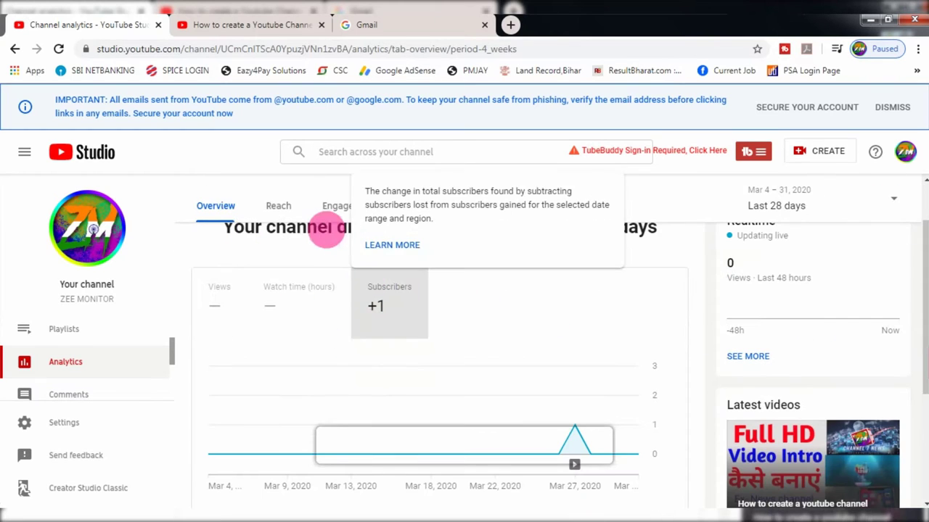
left_click(288, 203)
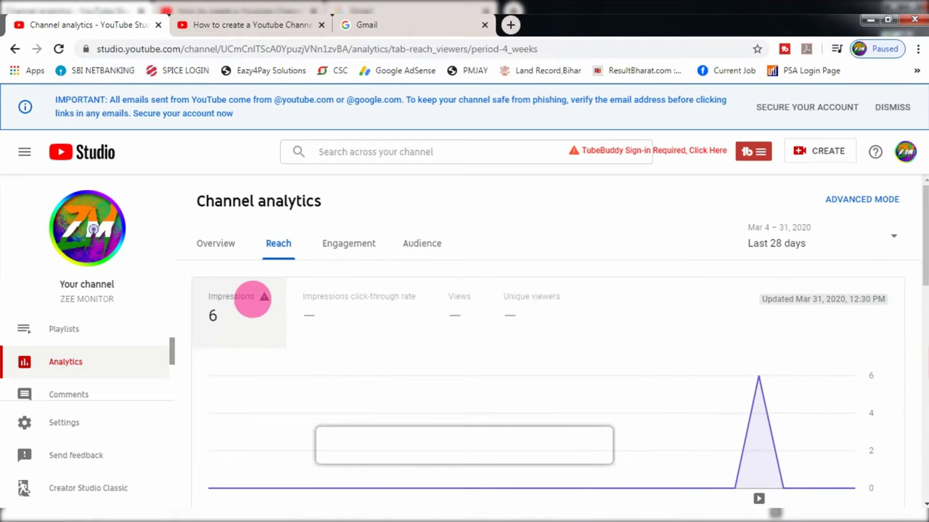
Step: Check the channel's published comments and those marked as likely spam
scroll(75, 369, "down", 1)
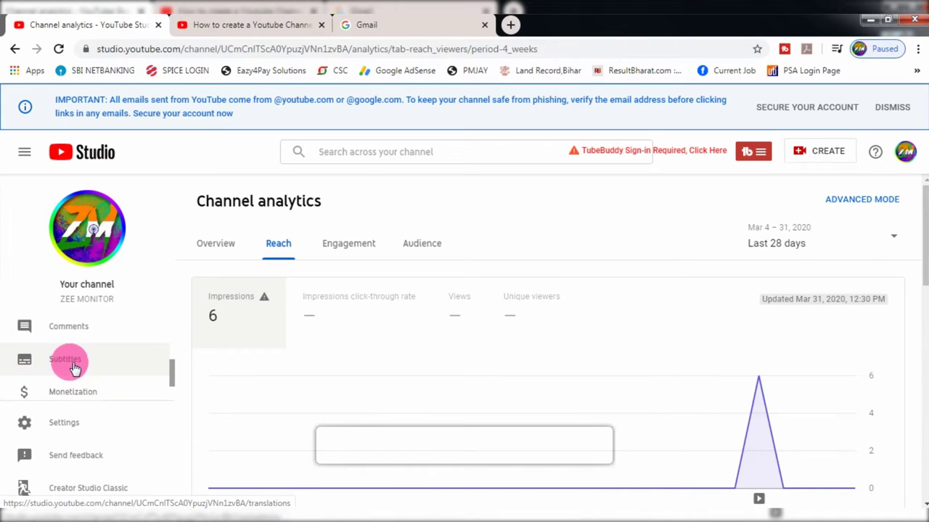
left_click(69, 328)
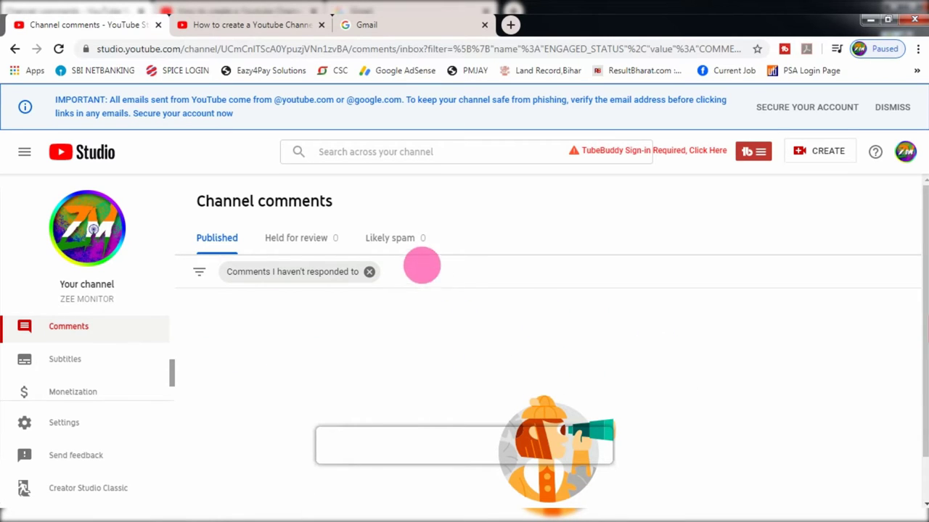
left_click(405, 246)
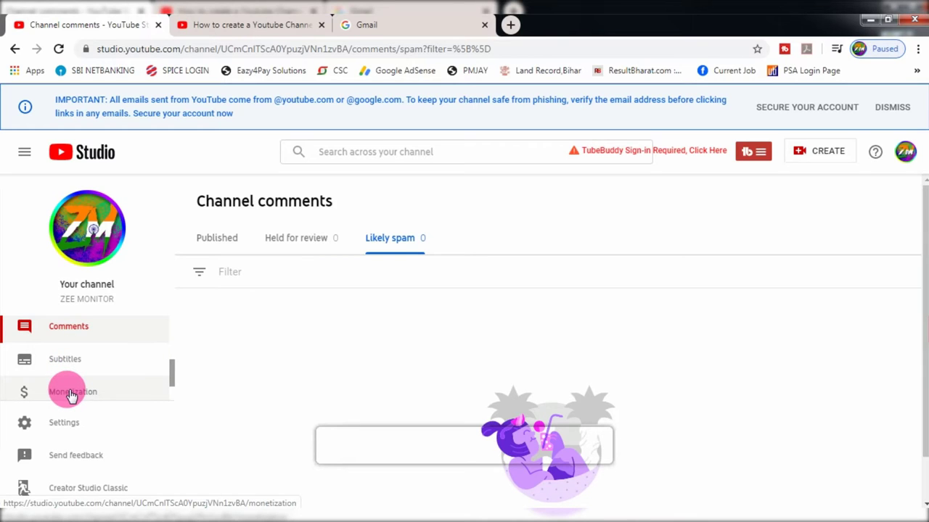
Step: View the free music in the Audio Library, expand the Infiltration Device track's details, and close the library
scroll(90, 391, "down", 1)
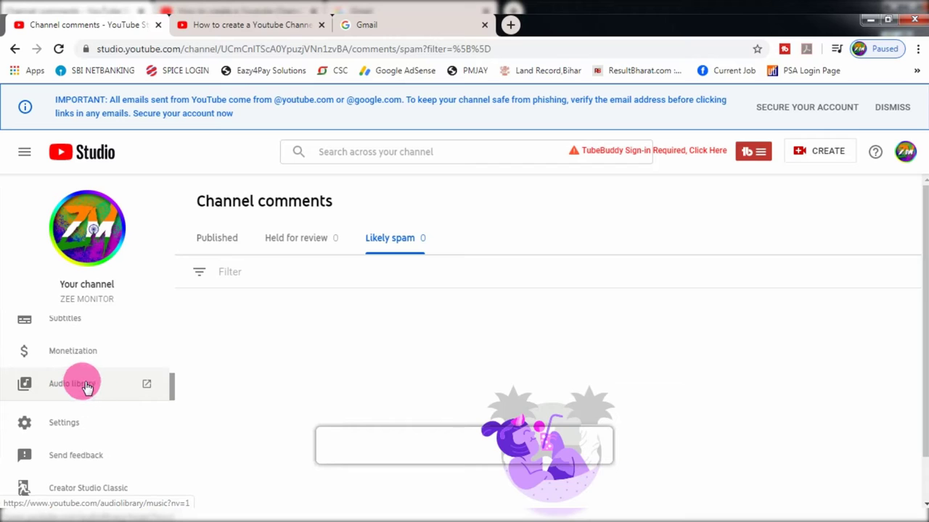
left_click(84, 385)
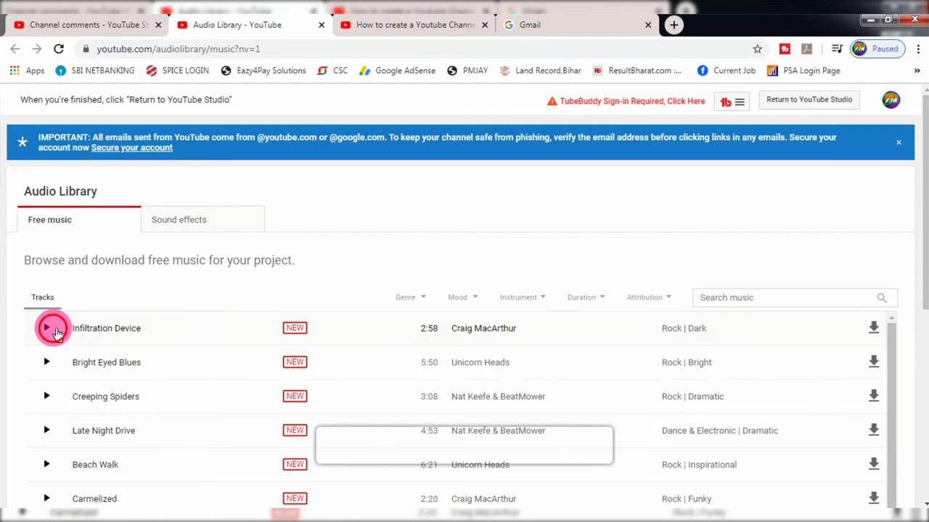
left_click(54, 327)
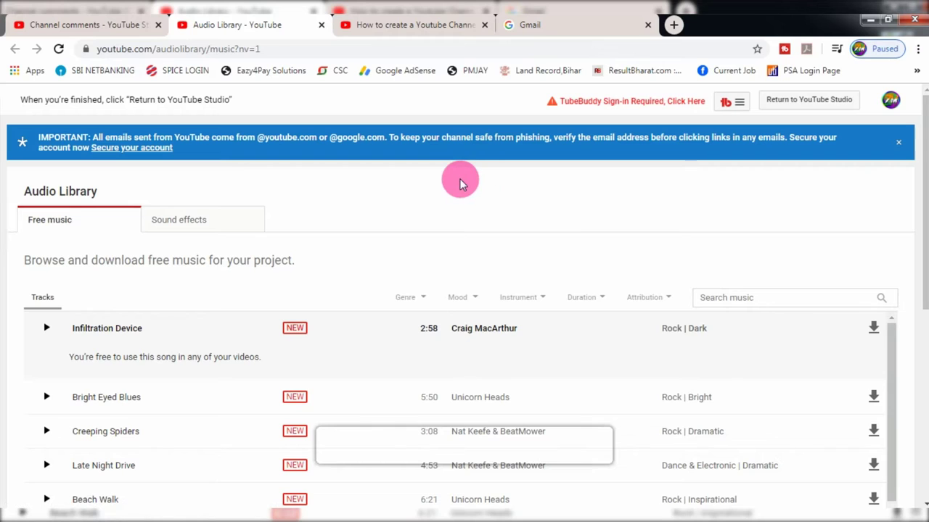
key("ctrl+w")
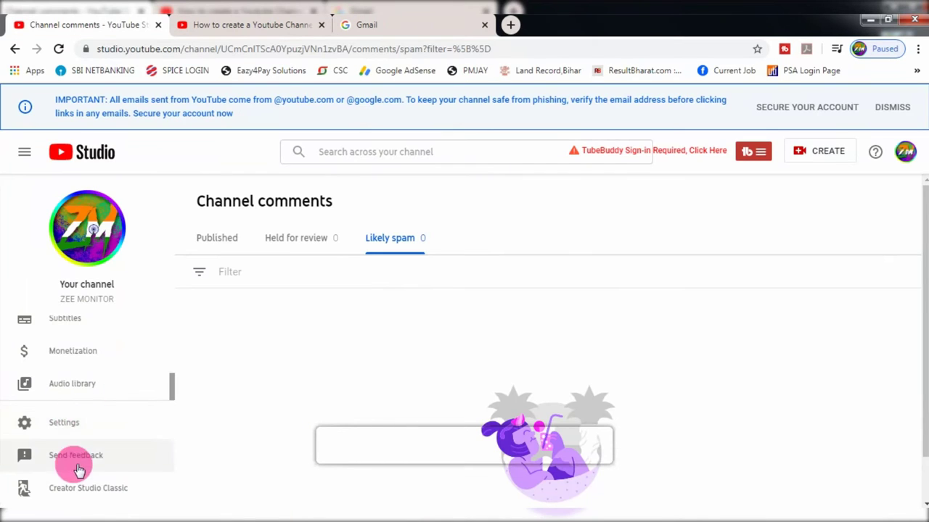
Step: Examine the default currency choices and the channel's basic info in the studio settings, leaving without saving
left_click(73, 428)
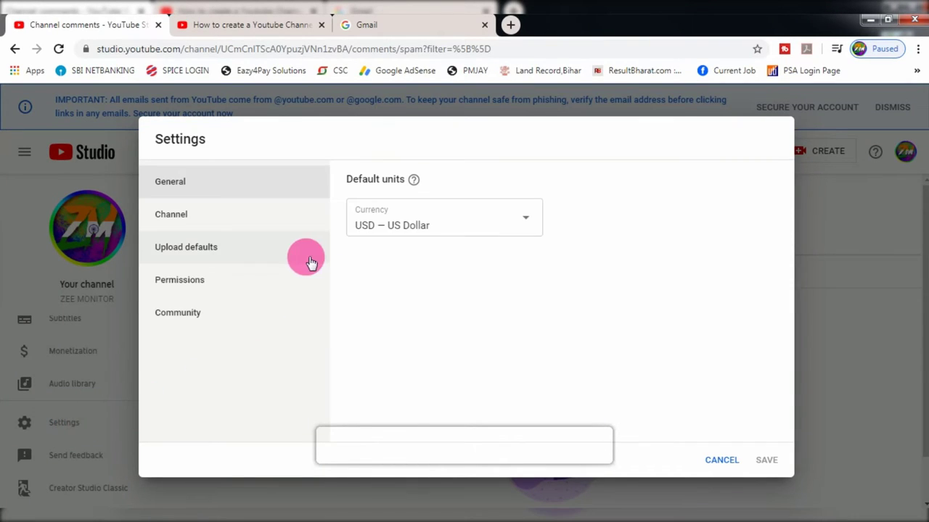
left_click(407, 227)
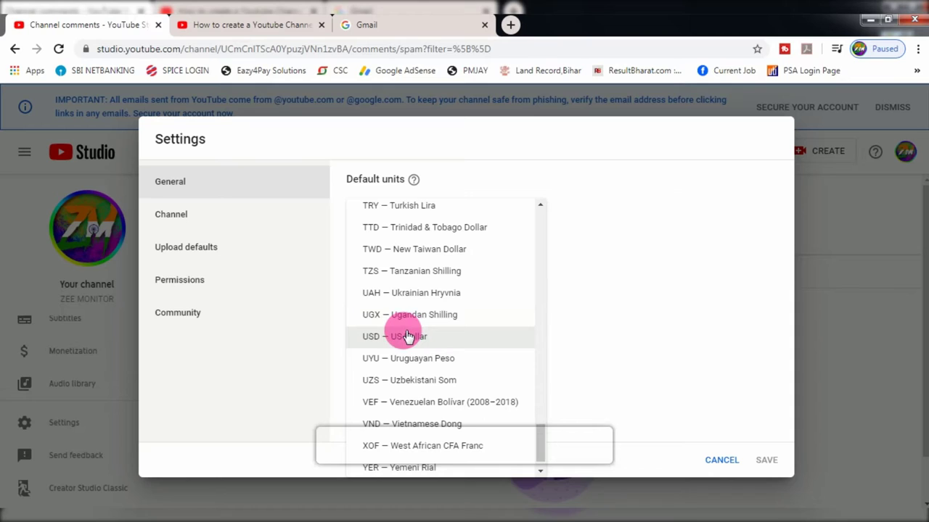
left_click(615, 275)
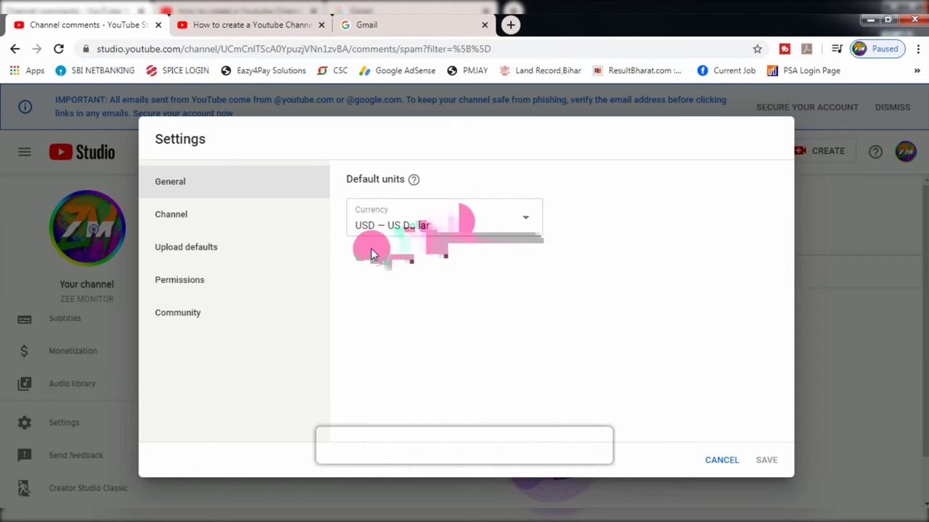
left_click(208, 216)
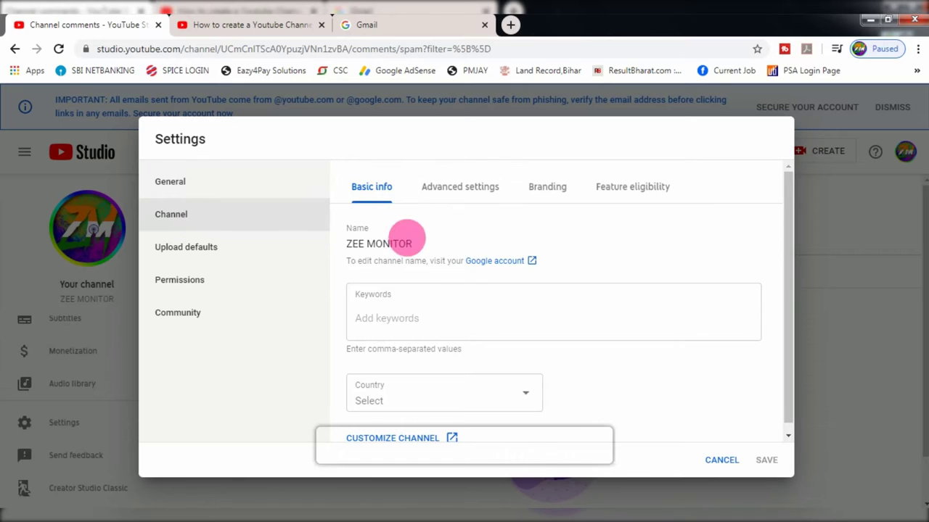
left_click(403, 314)
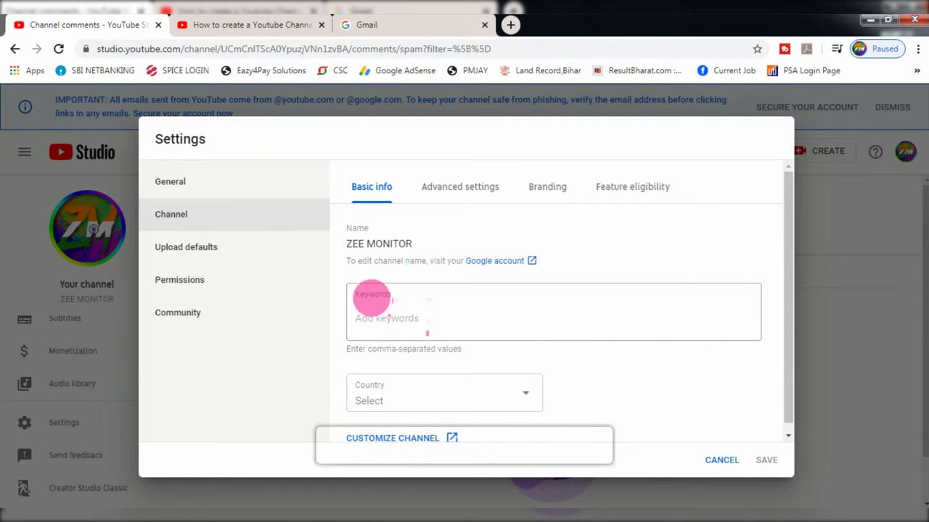
left_click(722, 460)
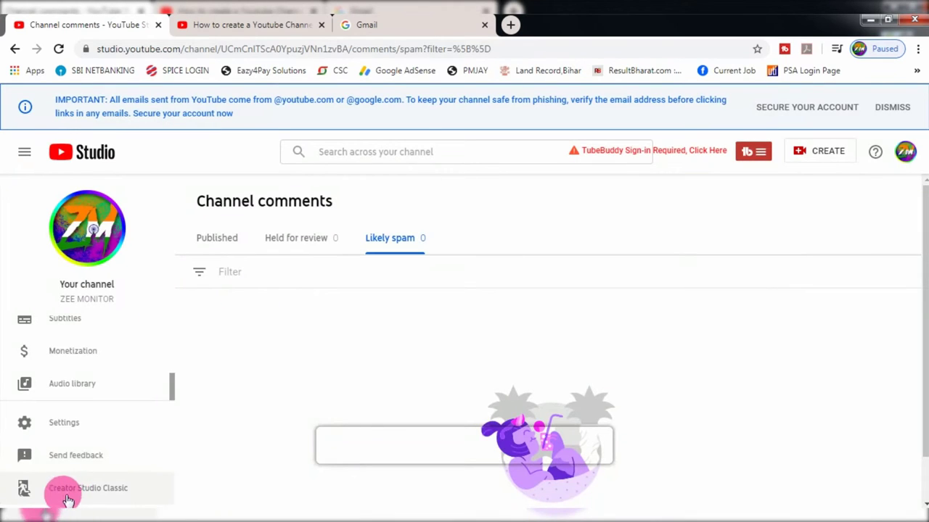
Step: Switch to the legacy Creator Studio Classic, skipping the feedback survey, and briefly view the channel's public page before returning to the dashboard
left_click(80, 492)
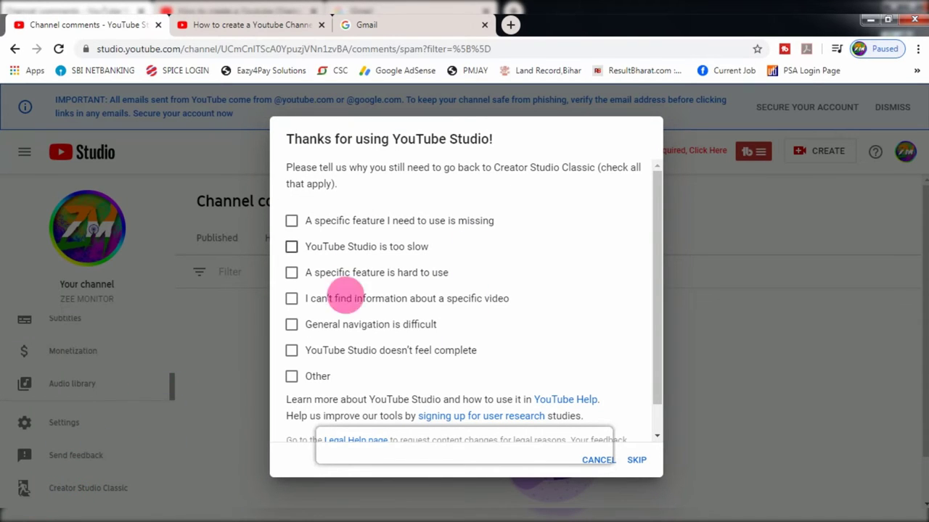
left_click(637, 458)
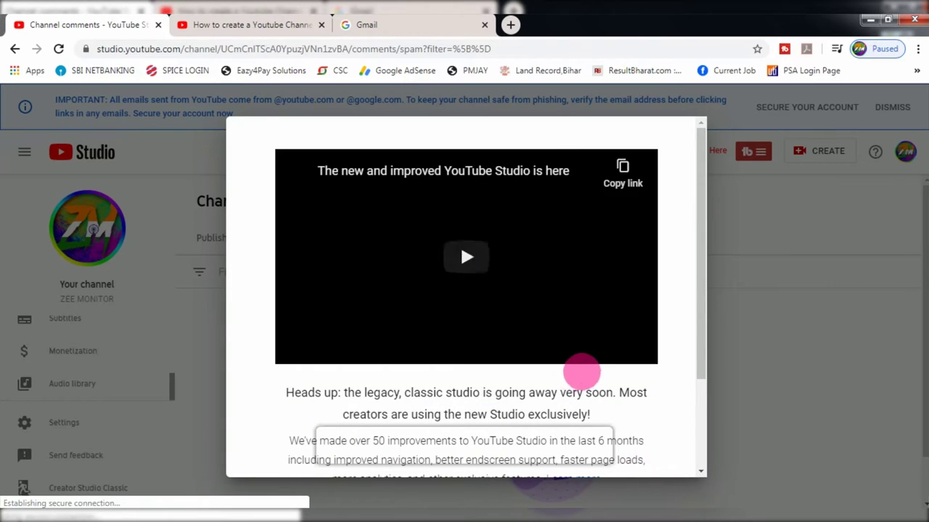
scroll(588, 341, "down", 2)
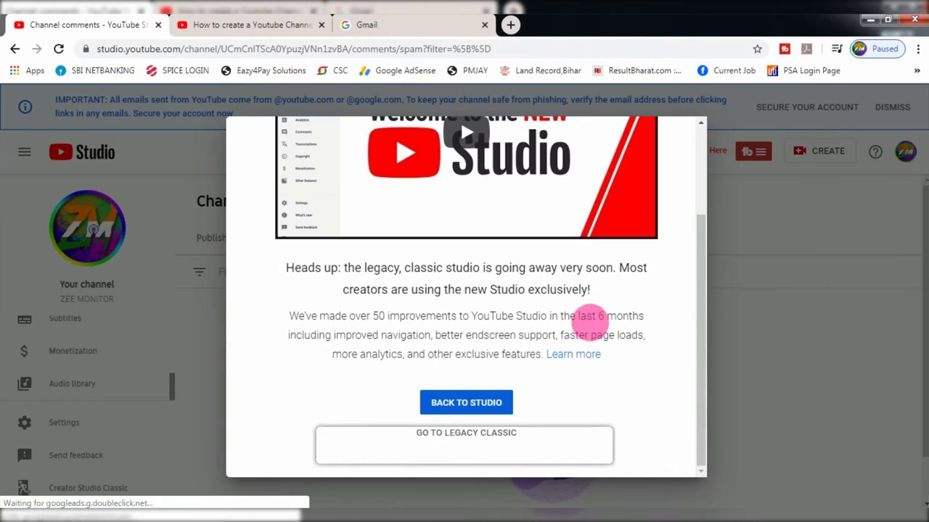
left_click(446, 437)
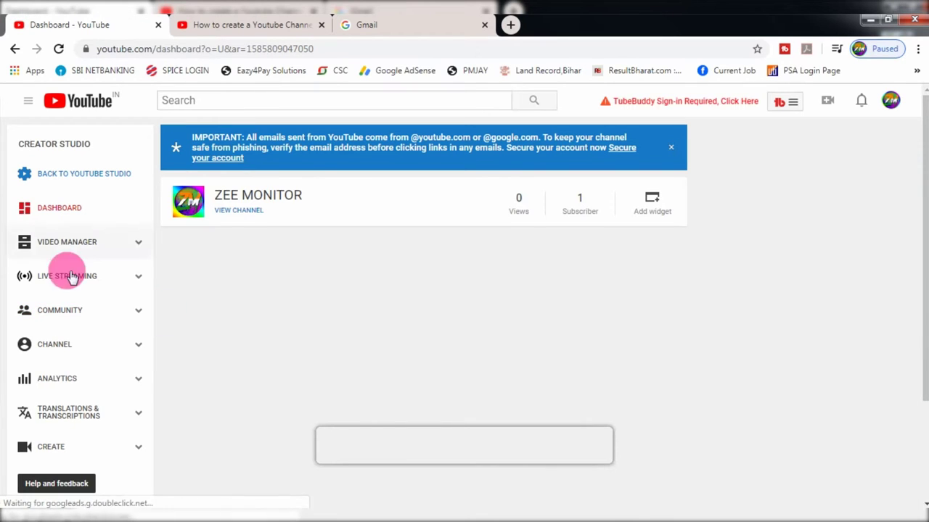
left_click(249, 196)
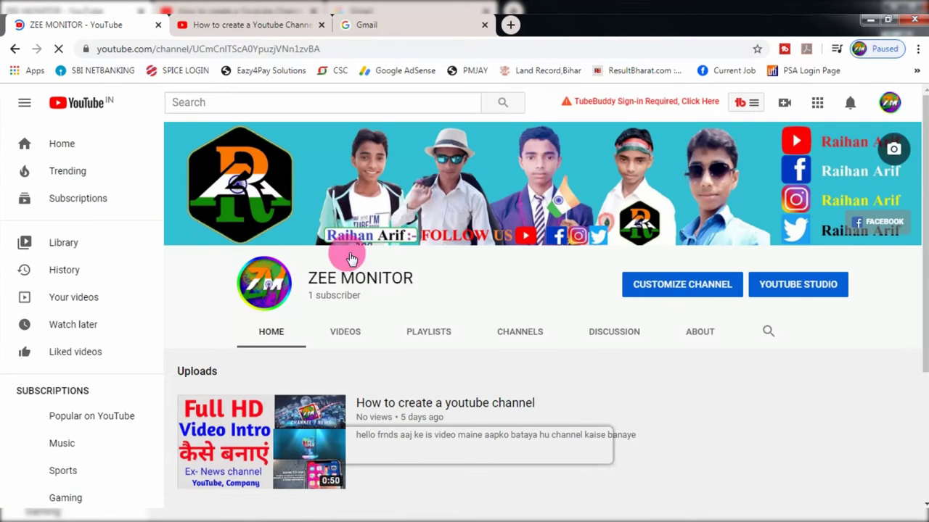
left_click(13, 49)
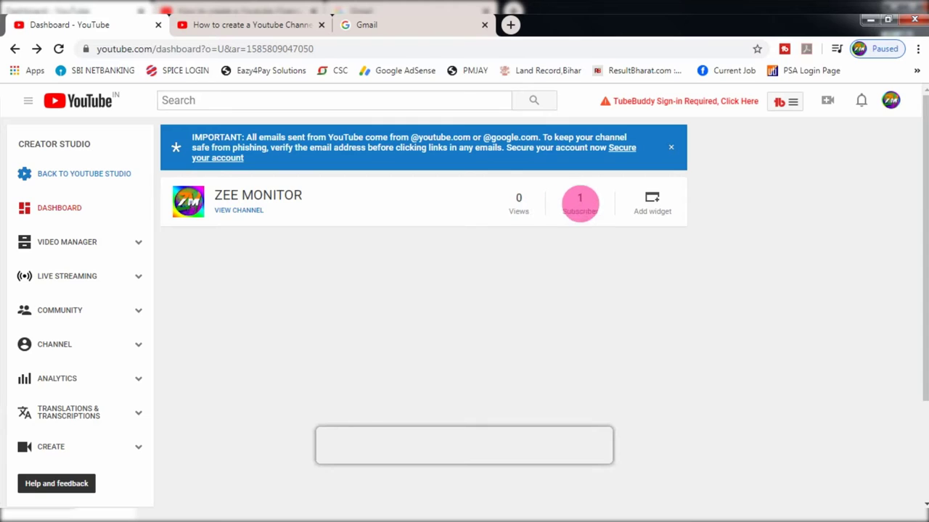
Step: Look through the bulk actions available for the uploaded video in the Video Manager, leaving the video deselected
left_click(47, 251)
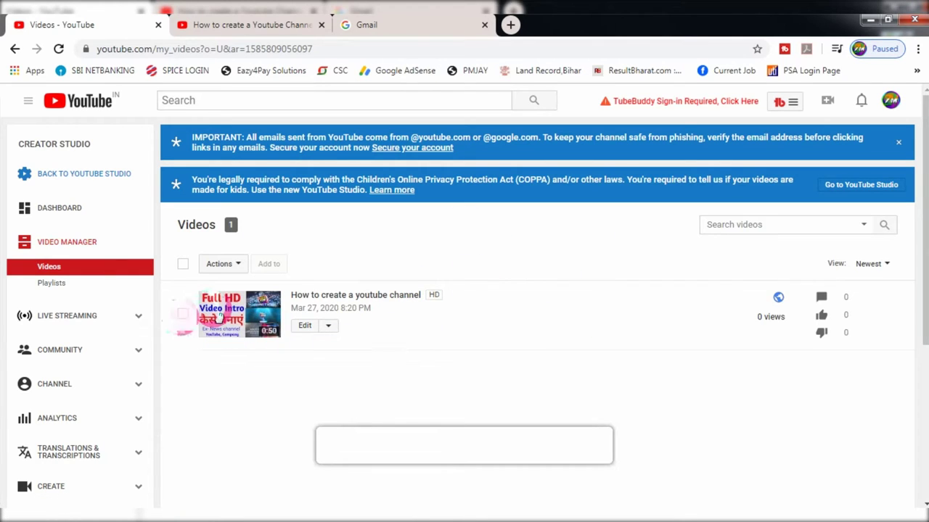
left_click(183, 320)
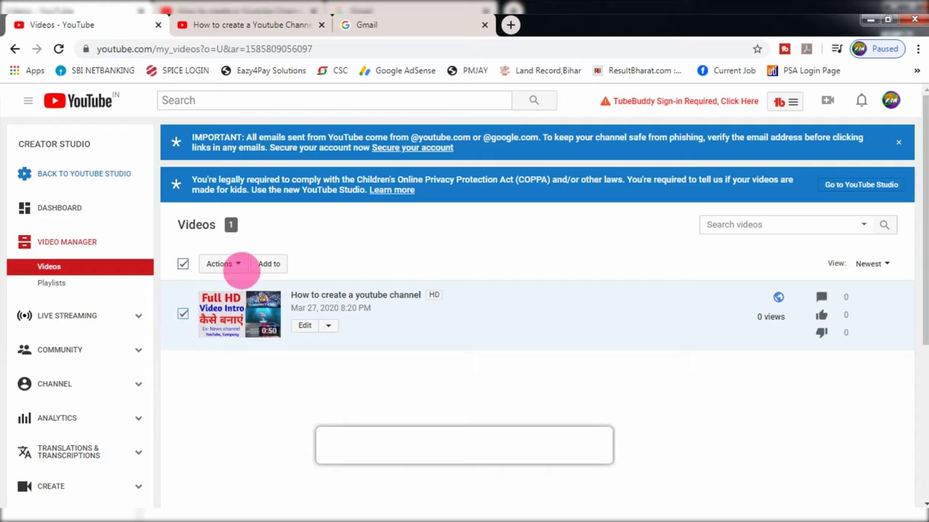
left_click(247, 267)
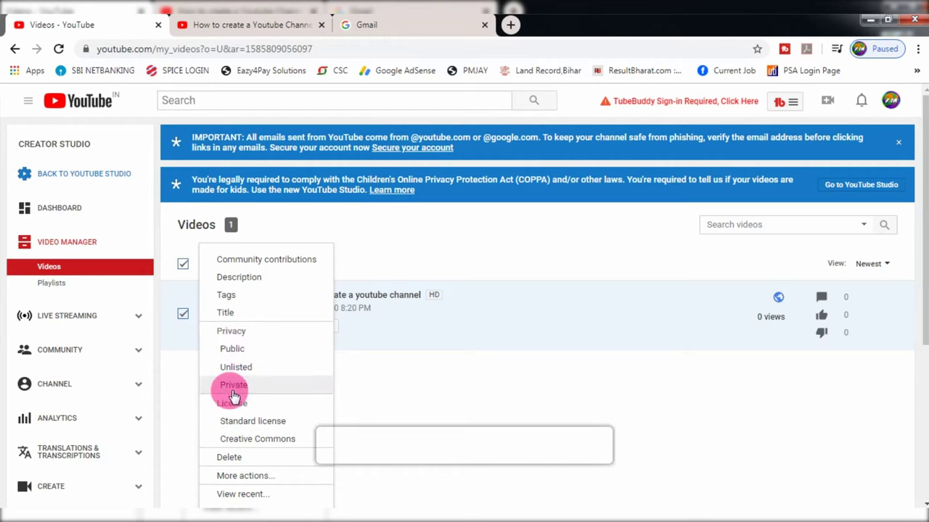
left_click(389, 362)
left_click(183, 314)
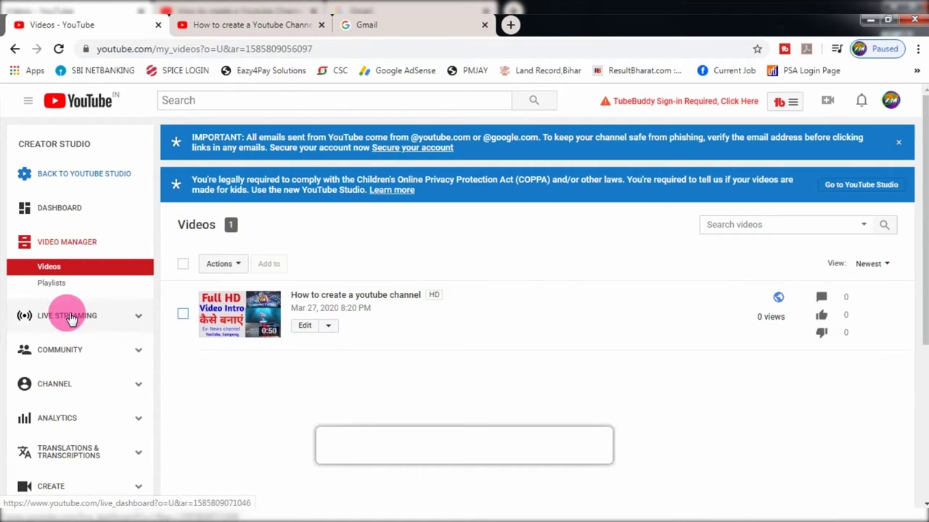
Step: View the Community comments and the subscriber list, sorting subscribers by Most popular
left_click(74, 362)
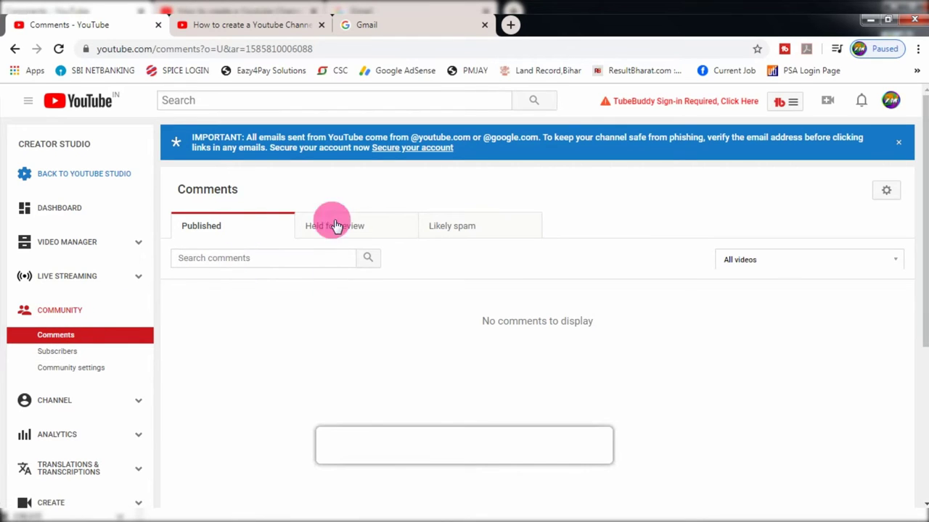
left_click(45, 354)
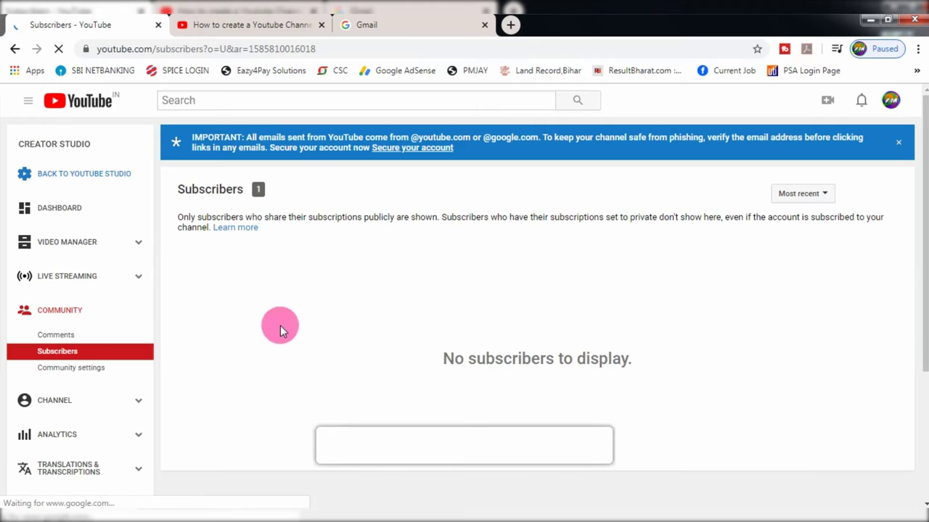
left_click(803, 196)
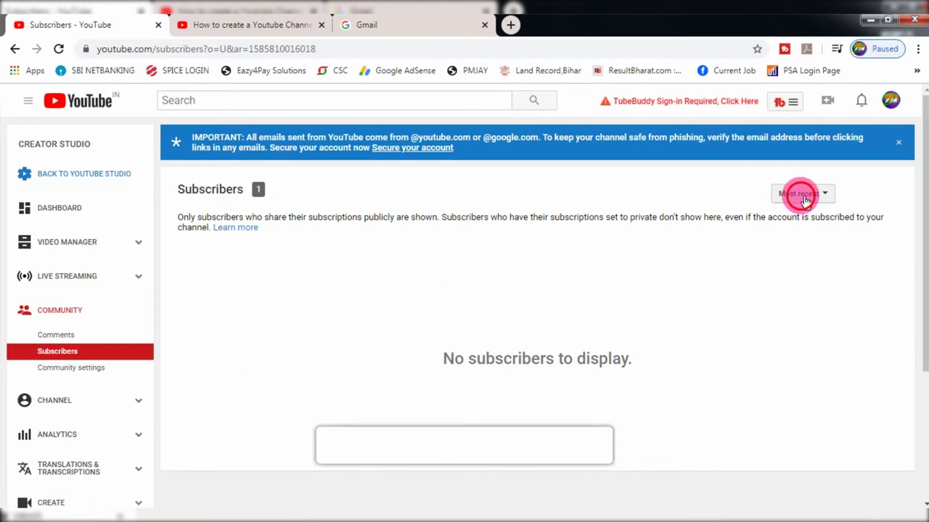
left_click(798, 236)
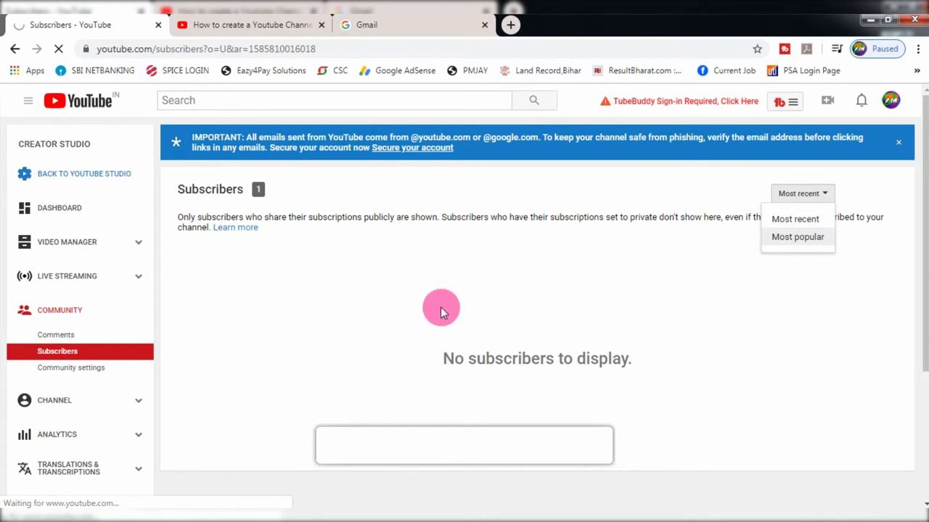
Step: Check the channel's copyright and Community Guidelines strikes under Status and features
left_click(55, 403)
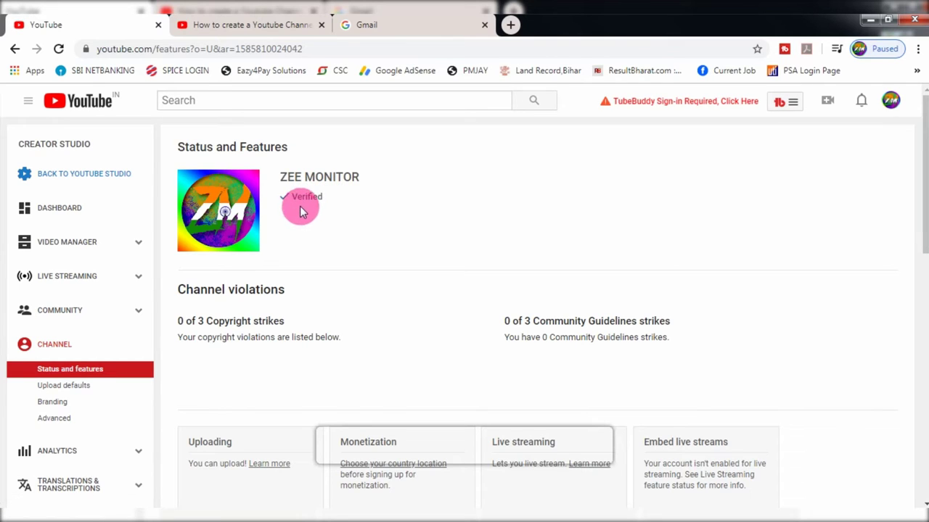
scroll(338, 244, "down", 2)
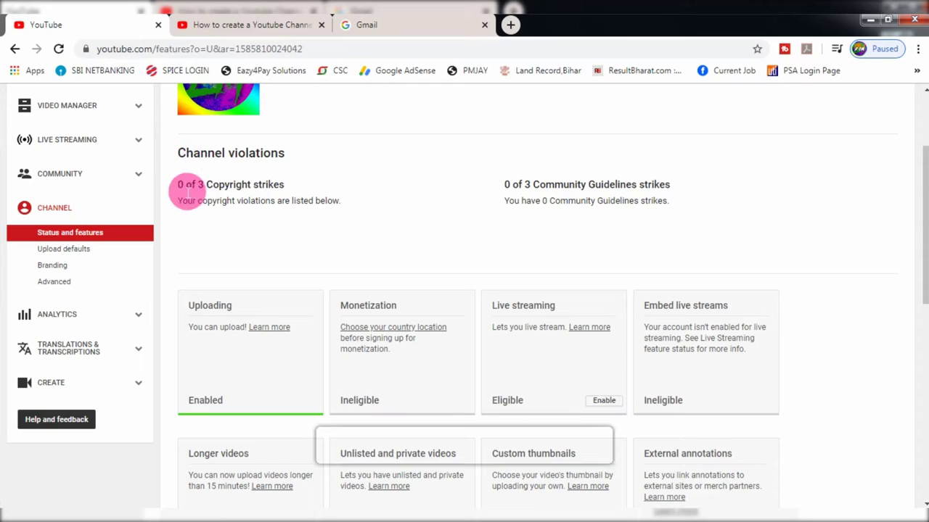
left_click_drag(183, 186, 260, 194)
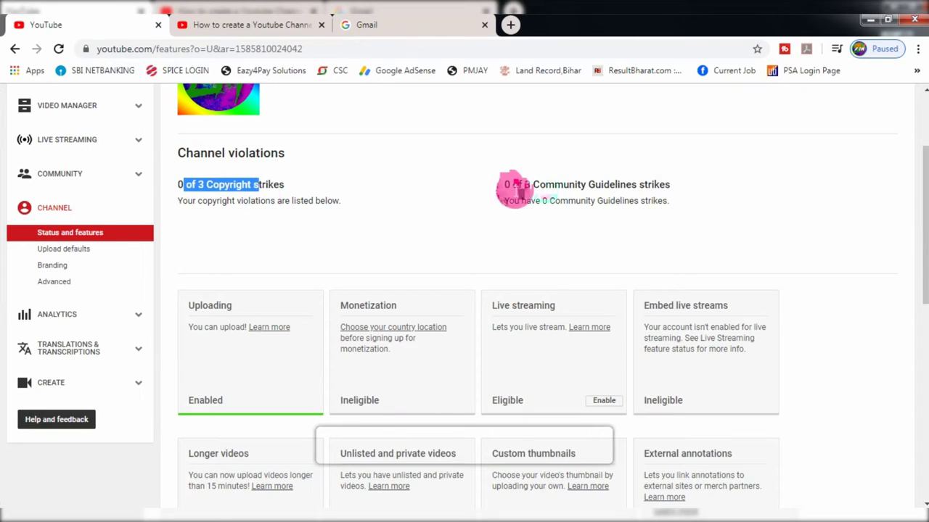
left_click_drag(518, 187, 673, 185)
left_click(673, 182)
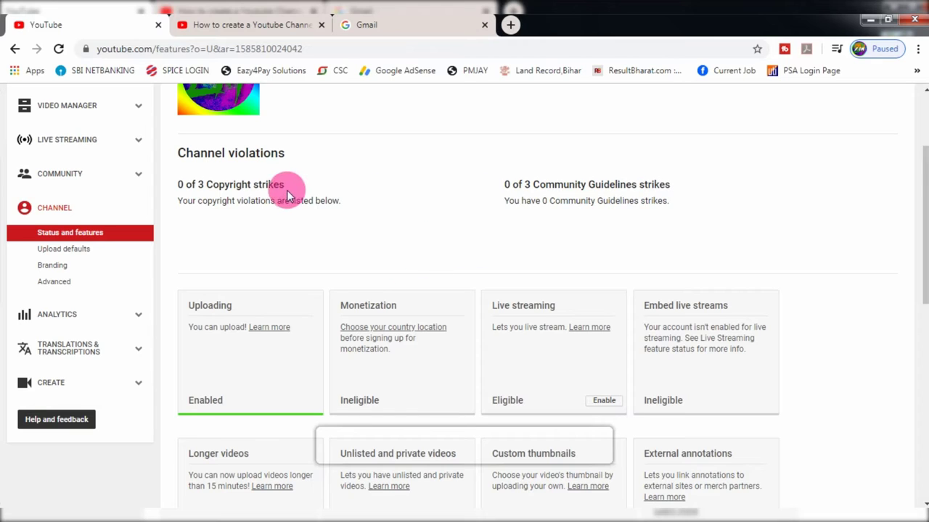
Step: Review the channel violations and the feature cards for uploading, monetization, live streaming and longer videos
scroll(252, 222, "up", 1)
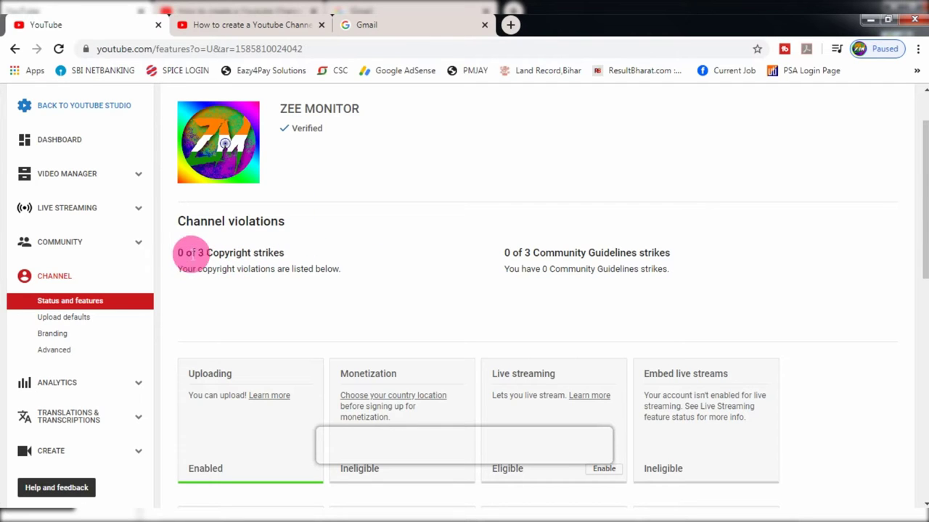
left_click_drag(213, 253, 189, 262)
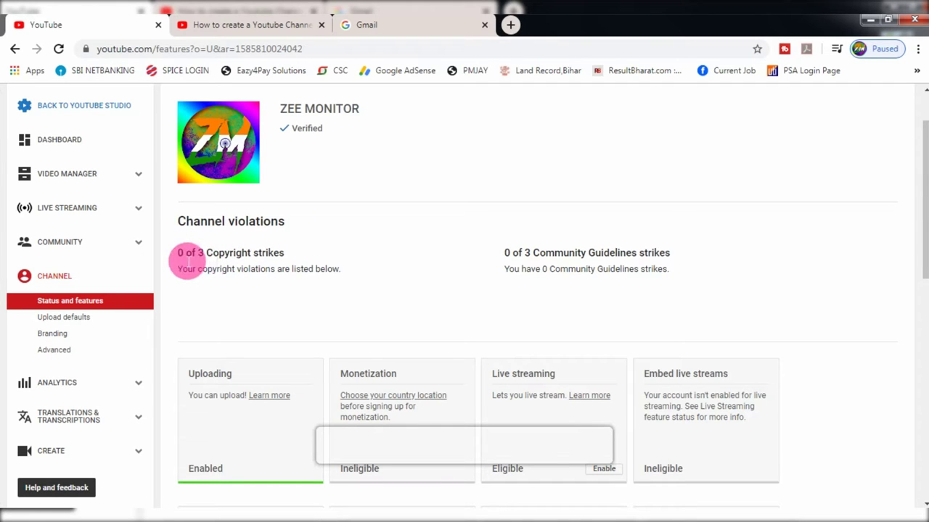
scroll(260, 306, "down", 4)
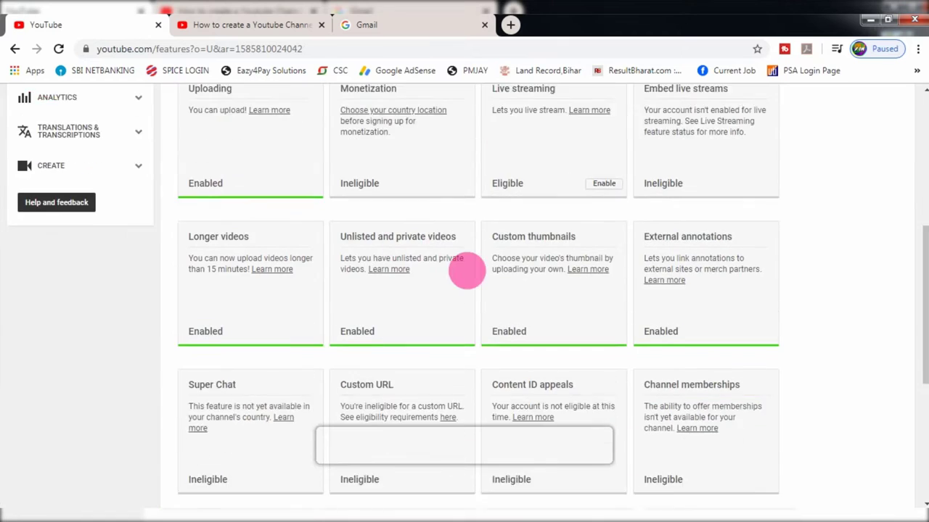
scroll(383, 261, "up", 3)
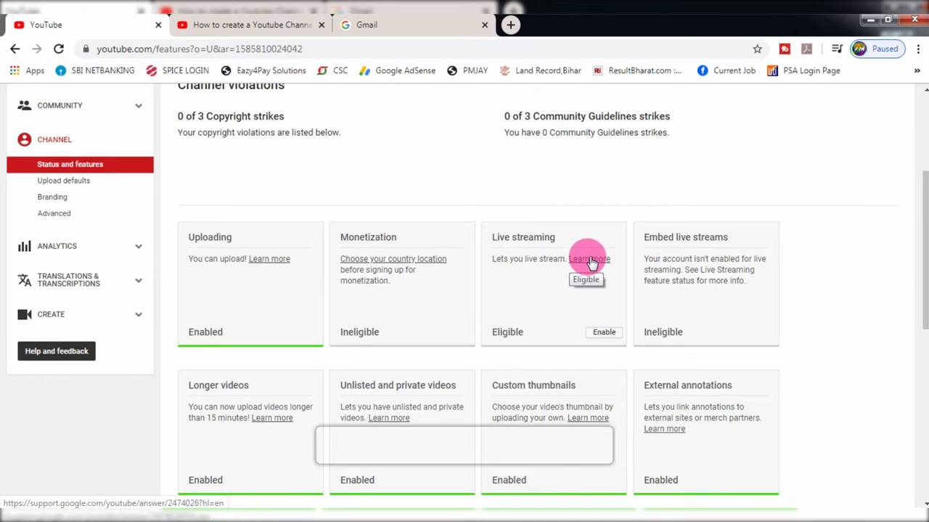
scroll(657, 270, "down", 2)
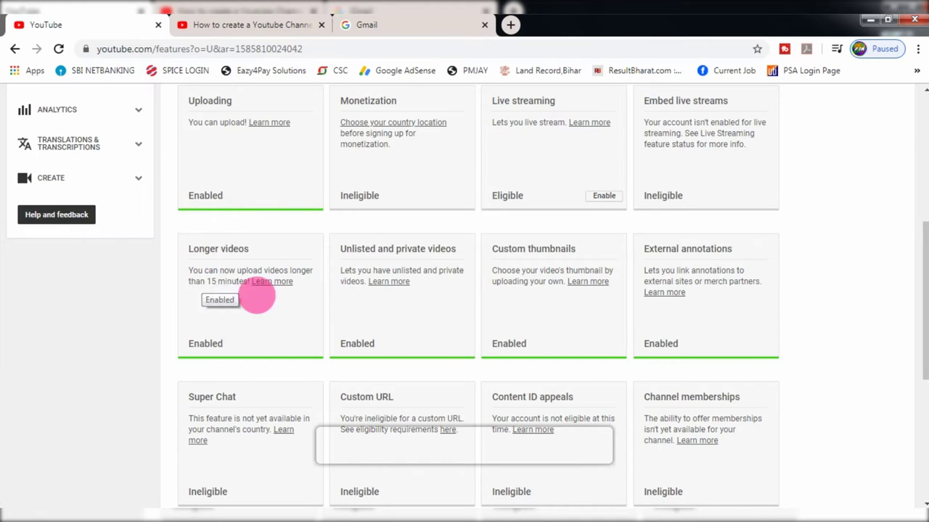
left_click_drag(201, 274, 232, 290)
left_click(234, 291)
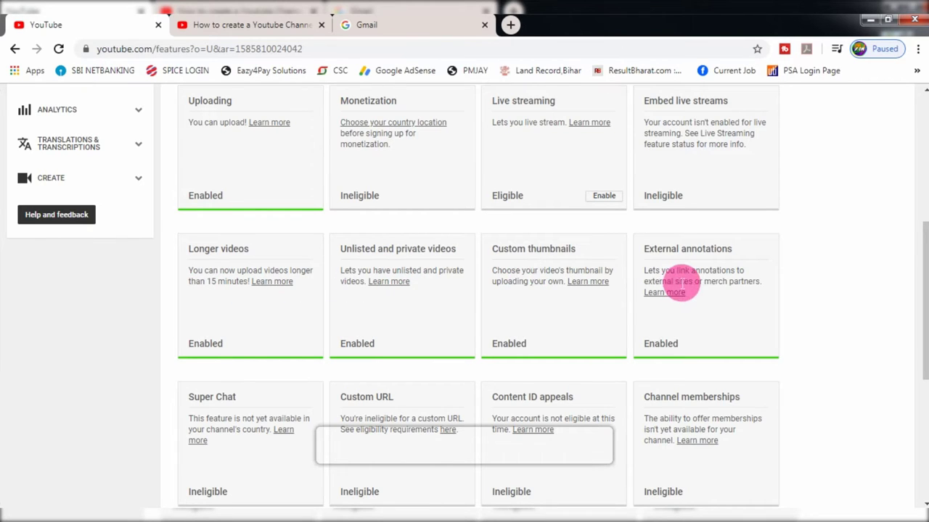
Step: Examine the external annotations, Super Chat, Custom URL and Content ID appeals cards among the channel features
scroll(675, 285, "down", 1)
scroll(709, 302, "down", 1)
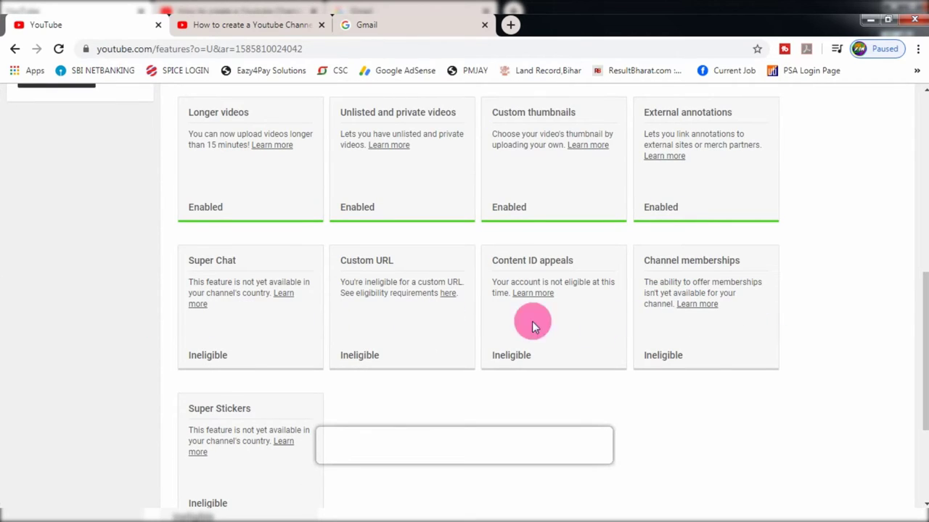
scroll(239, 318, "up", 1)
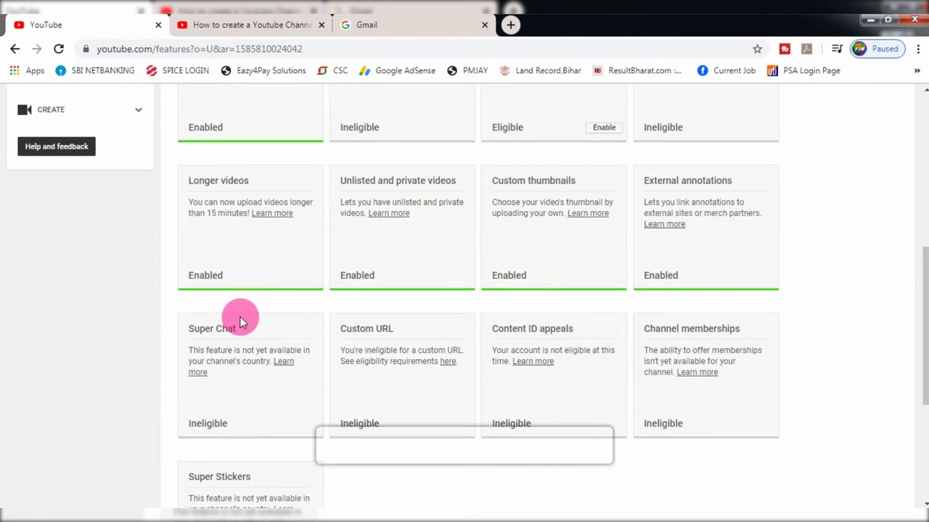
scroll(240, 317, "down", 1)
left_click_drag(357, 263, 405, 312)
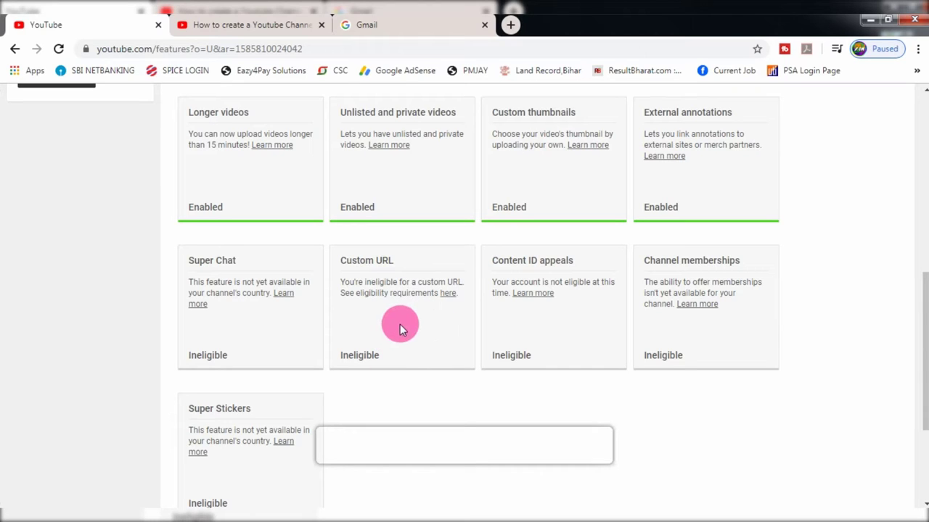
left_click(510, 24)
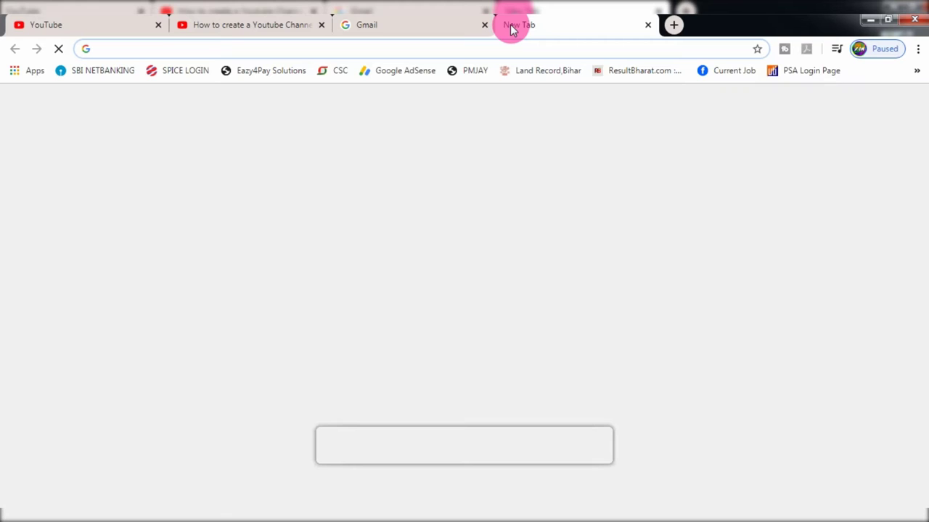
type("www.youtu")
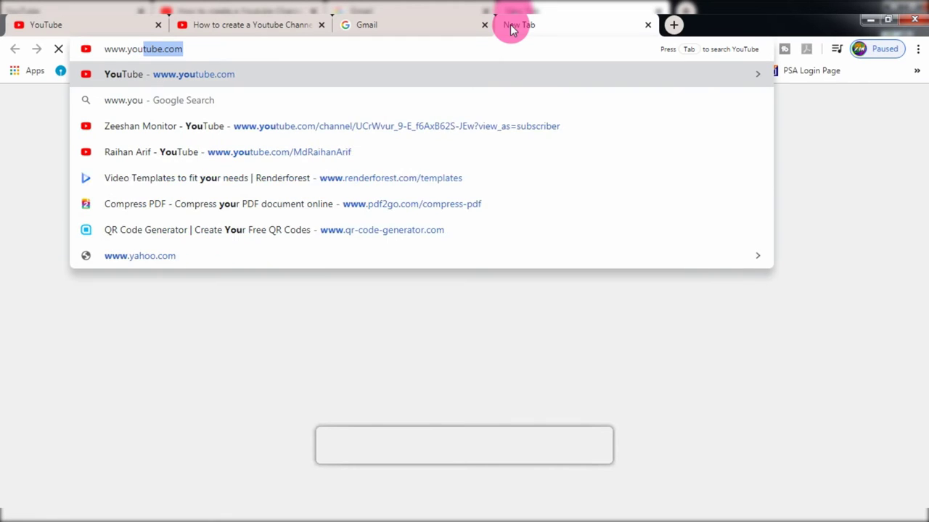
type("be.")
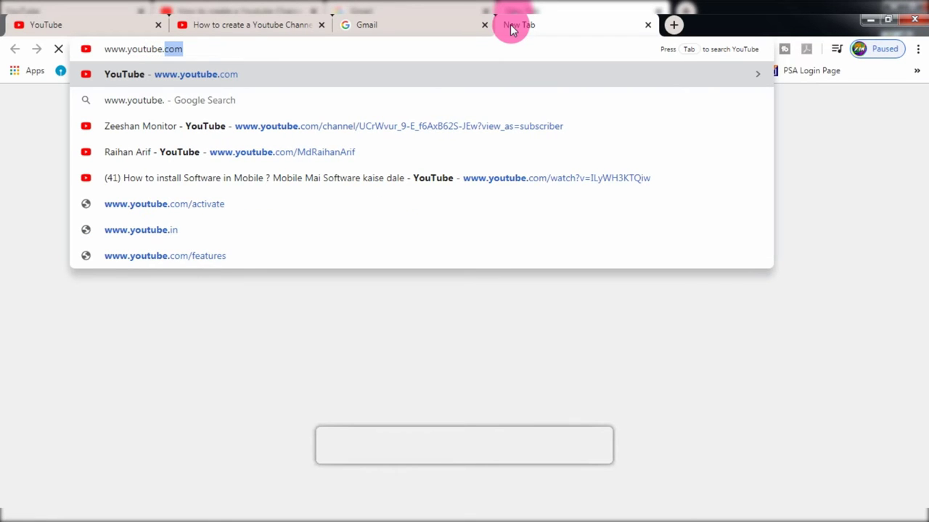
type("com")
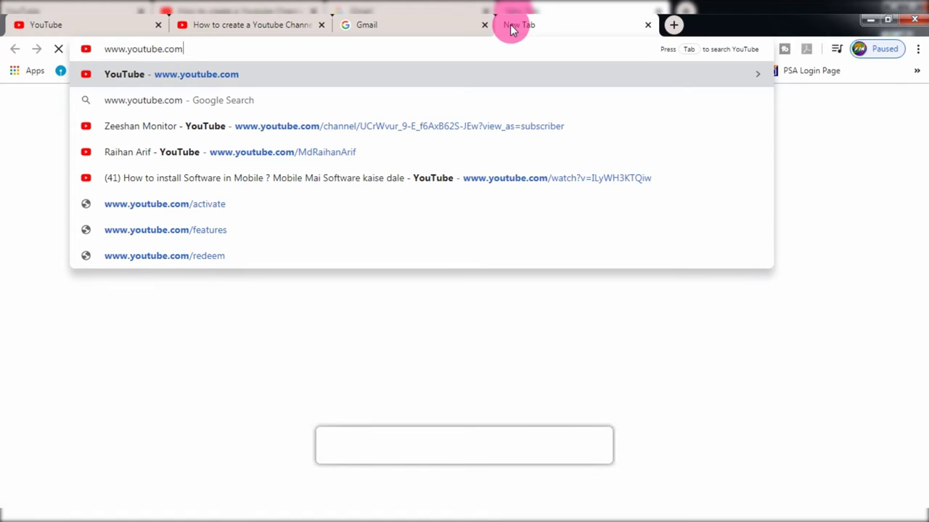
type("/")
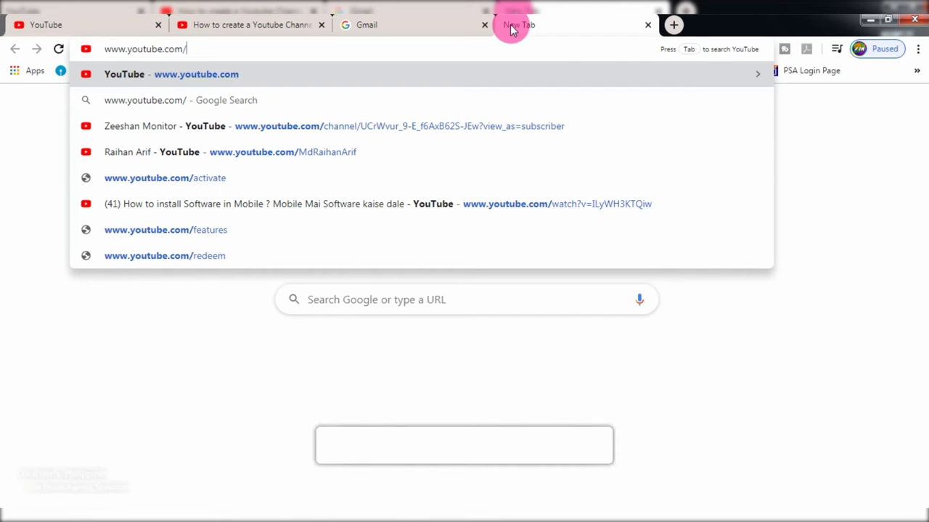
type("zeesh")
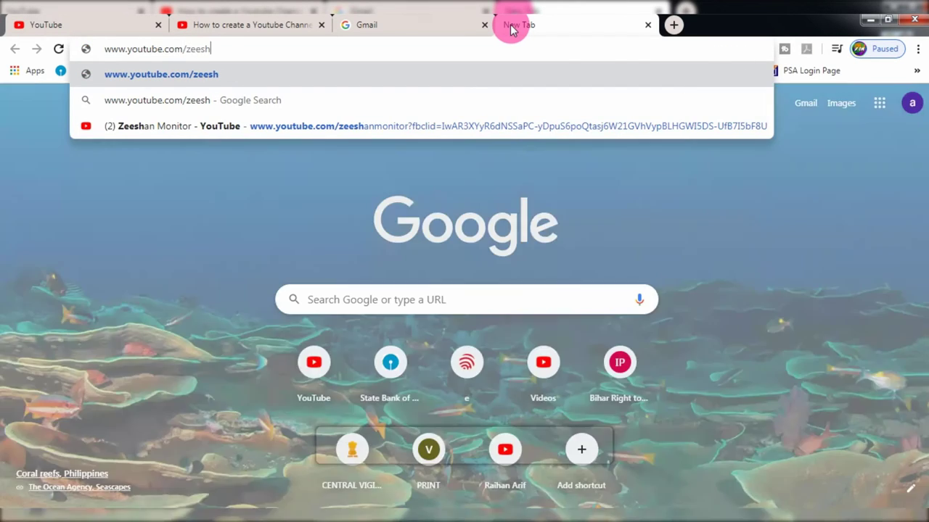
type("anmonitor")
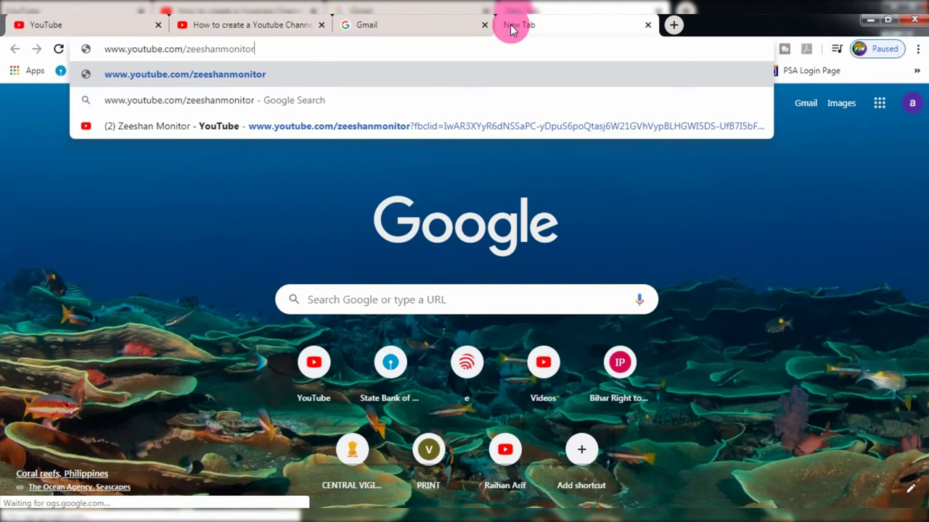
key("Return")
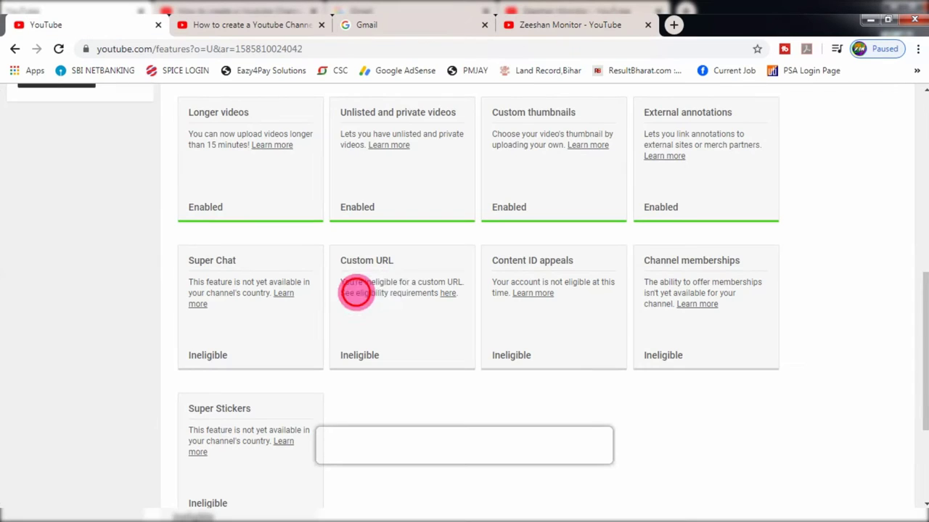
Step: Return to the channel's status page and examine the Custom URL, Channel memberships and remaining feature cards
left_click_drag(358, 261, 394, 260)
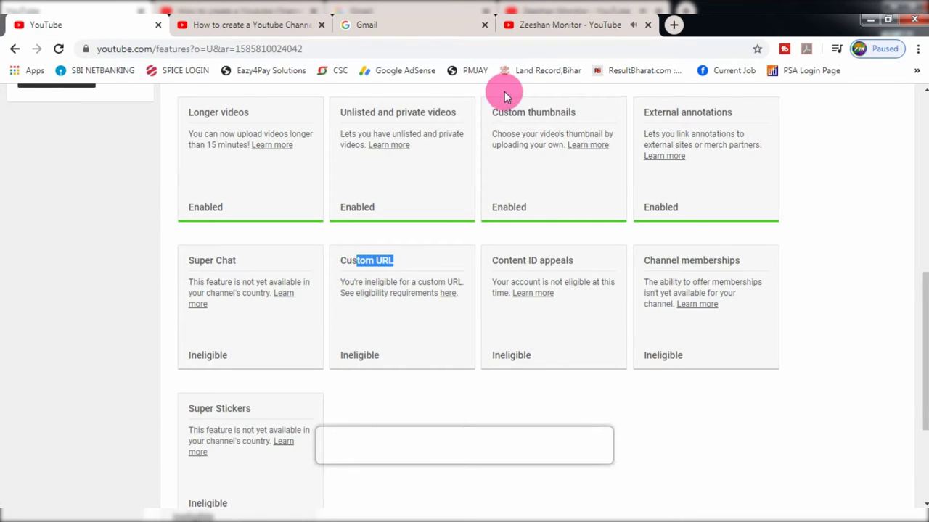
left_click(365, 264)
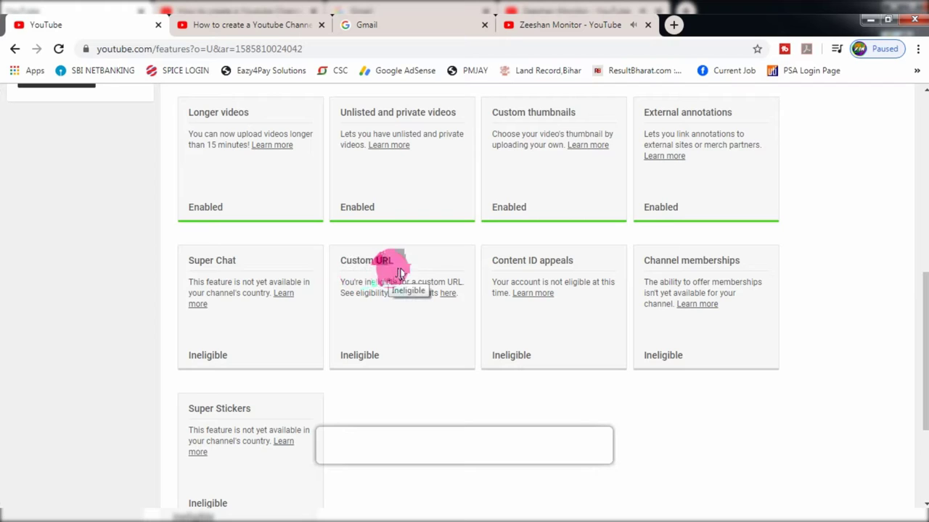
scroll(385, 277, "down", 1)
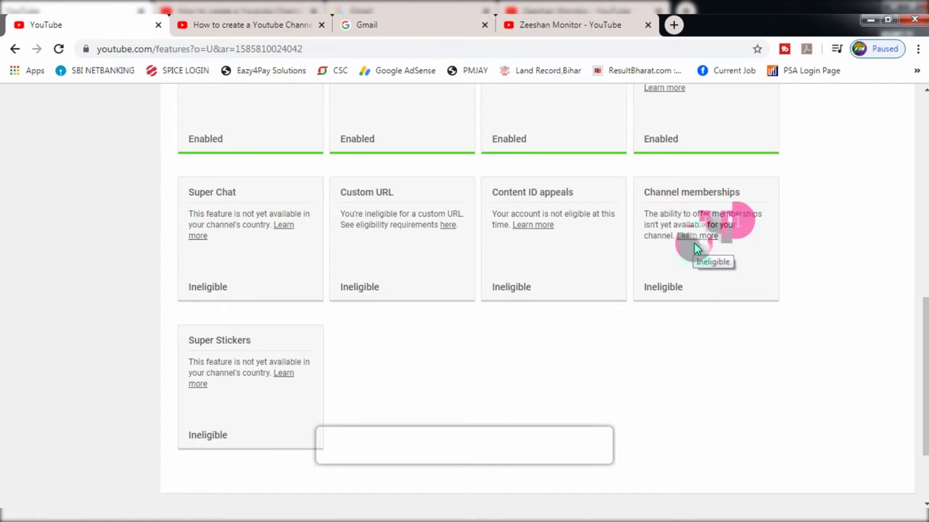
scroll(693, 239, "up", 2)
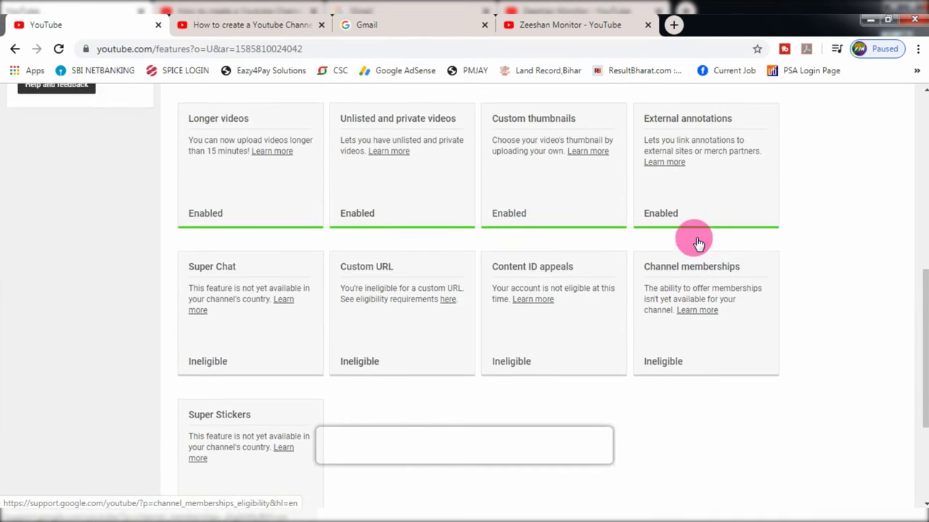
scroll(659, 208, "up", 2)
scroll(595, 261, "up", 2)
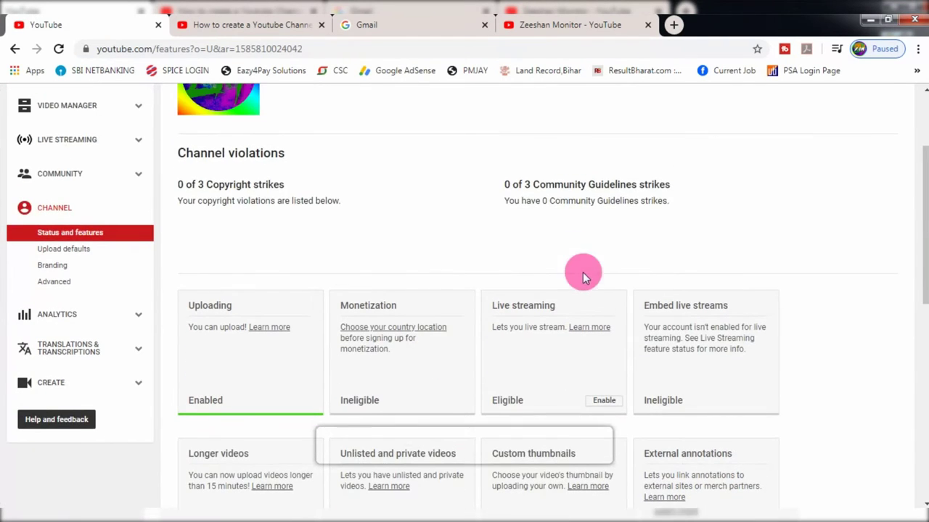
scroll(391, 256, "up", 2)
scroll(294, 240, "down", 2)
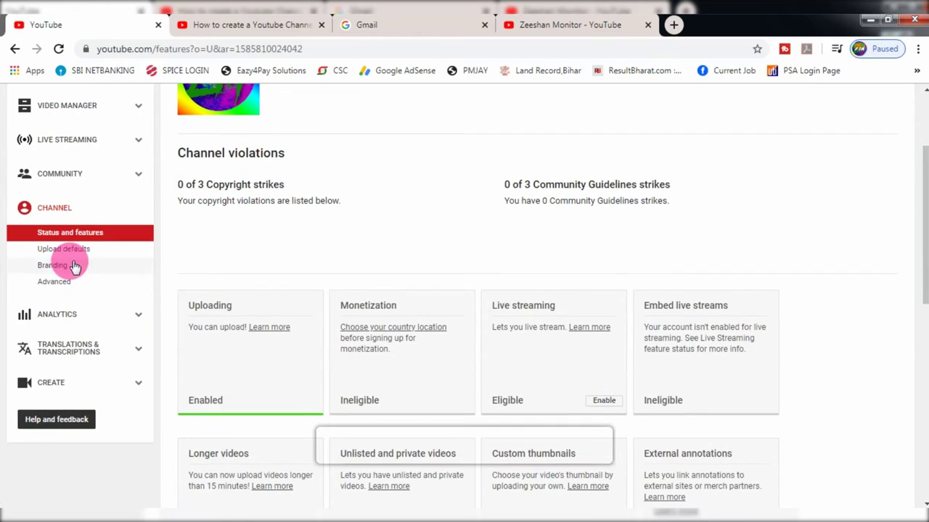
Step: In the upload defaults, set the category to Science & Technology, keeping privacy Public and the Standard YouTube License
left_click(72, 253)
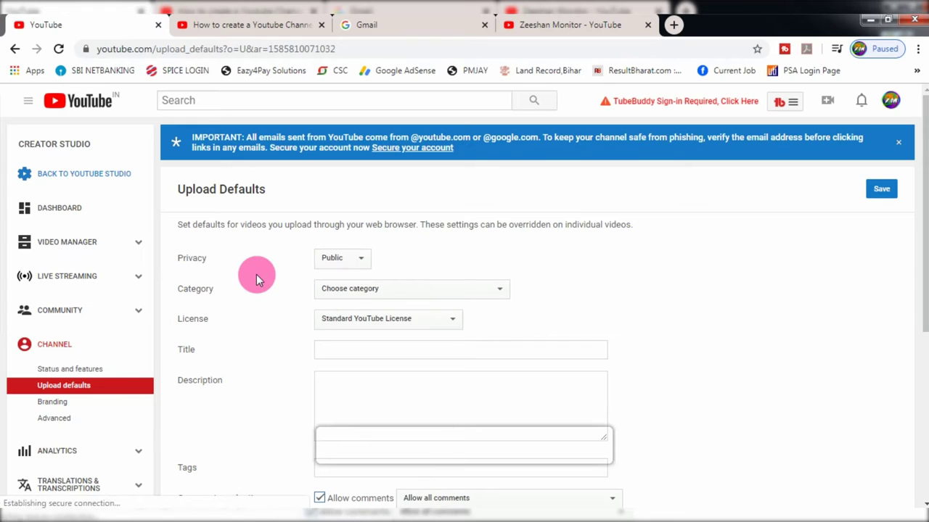
scroll(257, 275, "down", 1)
left_click(344, 191)
left_click(307, 210)
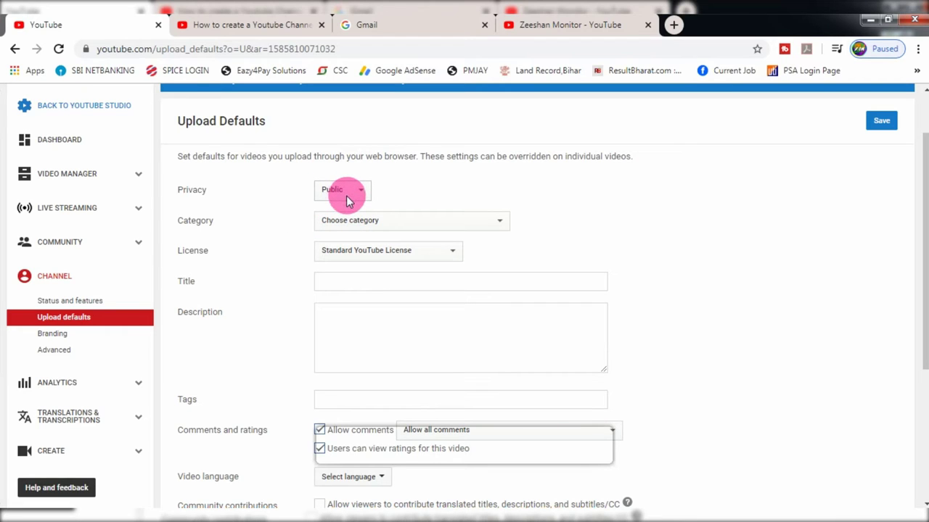
left_click(348, 221)
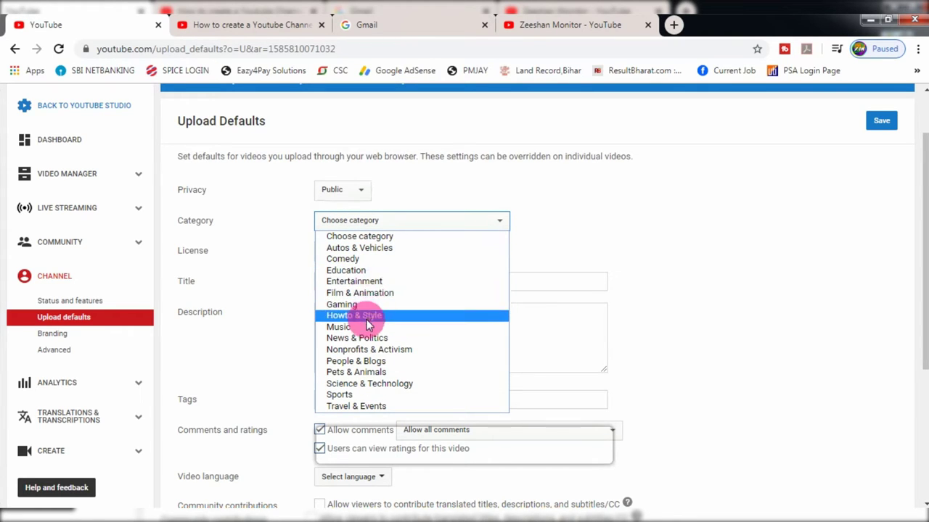
left_click(364, 384)
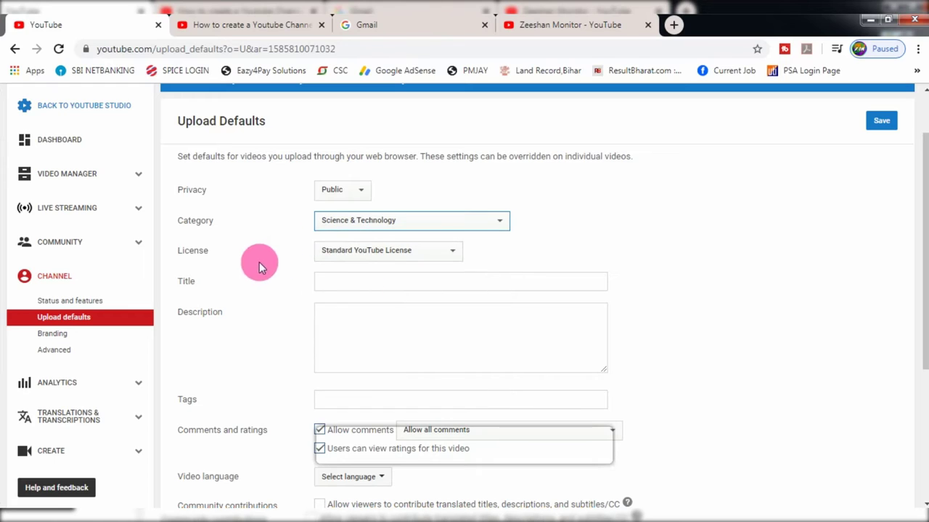
left_click(367, 252)
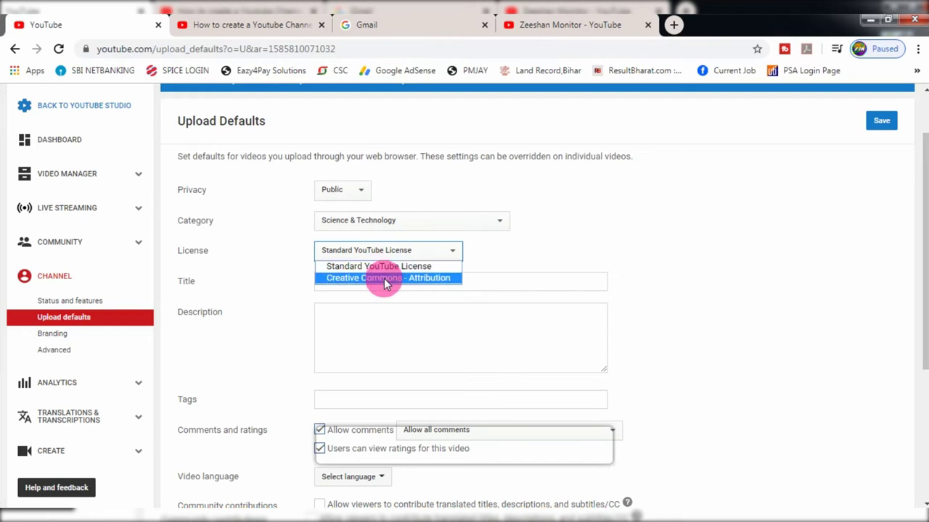
left_click(395, 267)
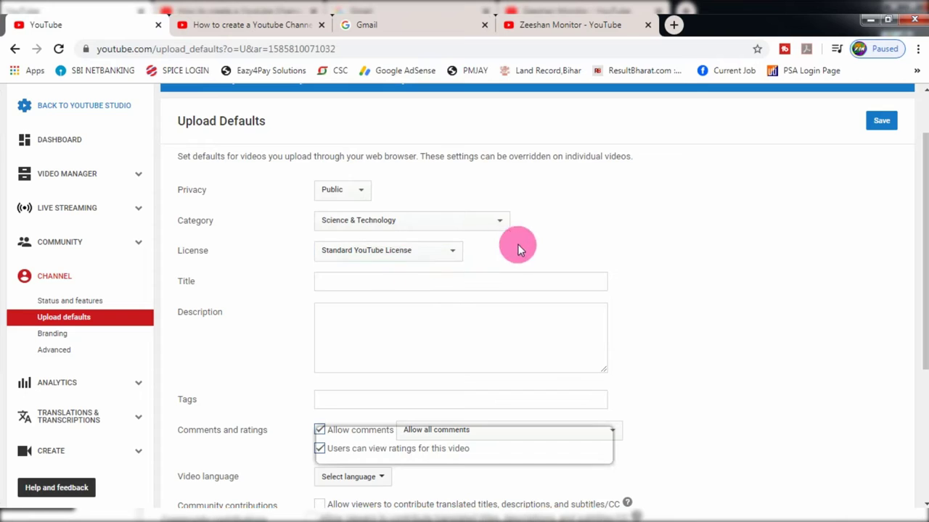
Step: Look over the default title, description, comments and video language options, leaving them unset or as they are
left_click(342, 282)
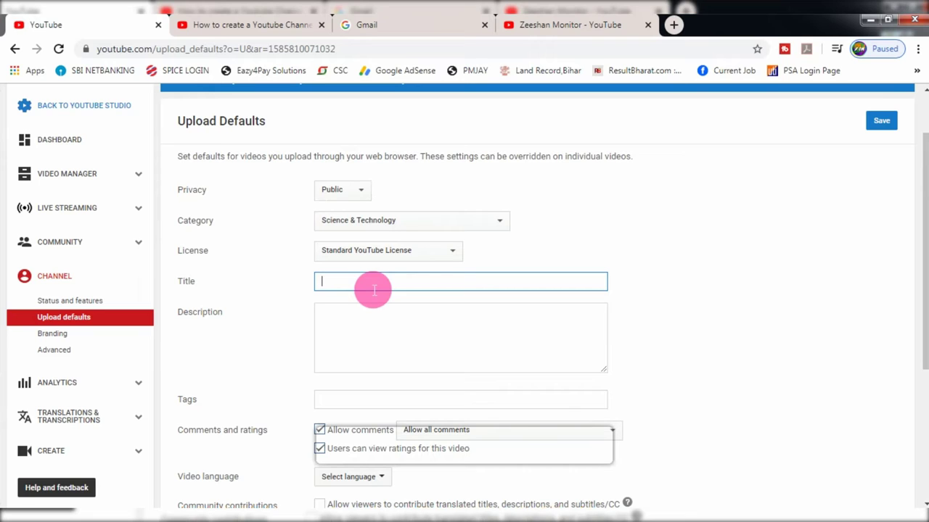
left_click(361, 336)
scroll(360, 332, "down", 2)
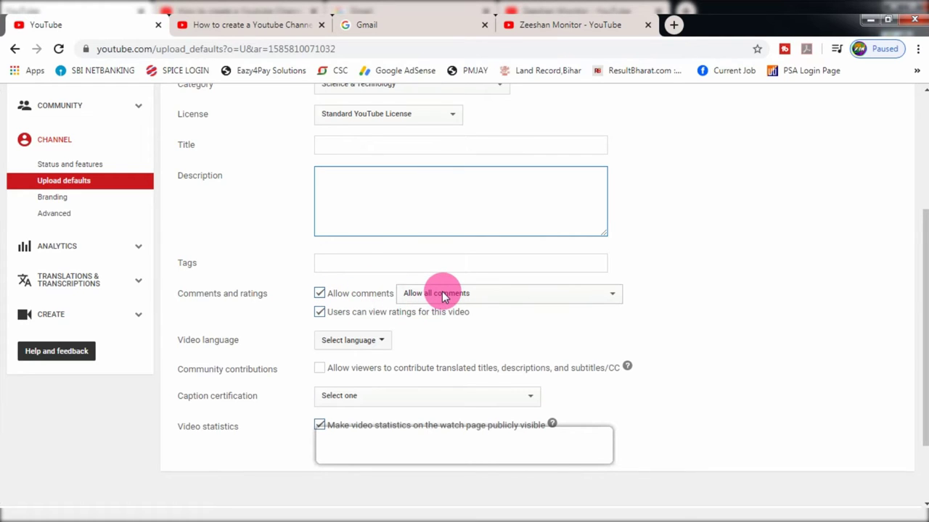
scroll(441, 296, "down", 1)
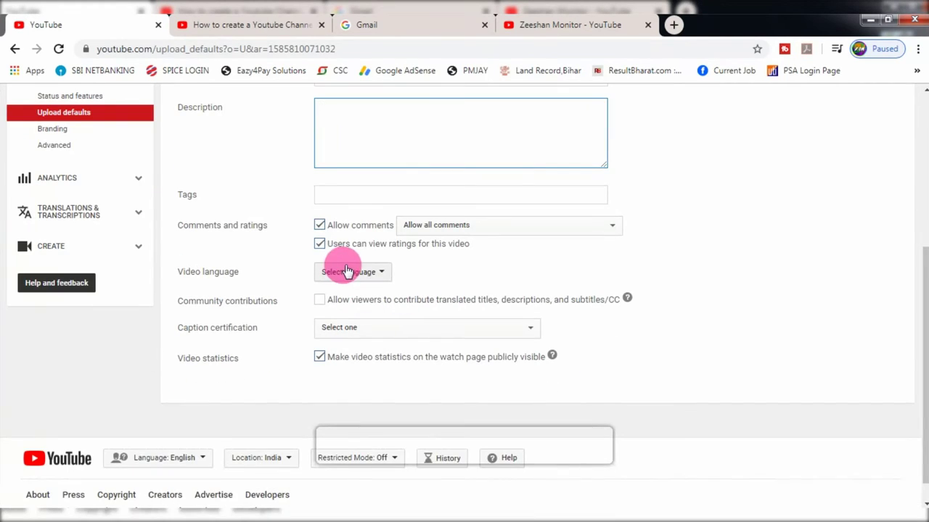
left_click(340, 275)
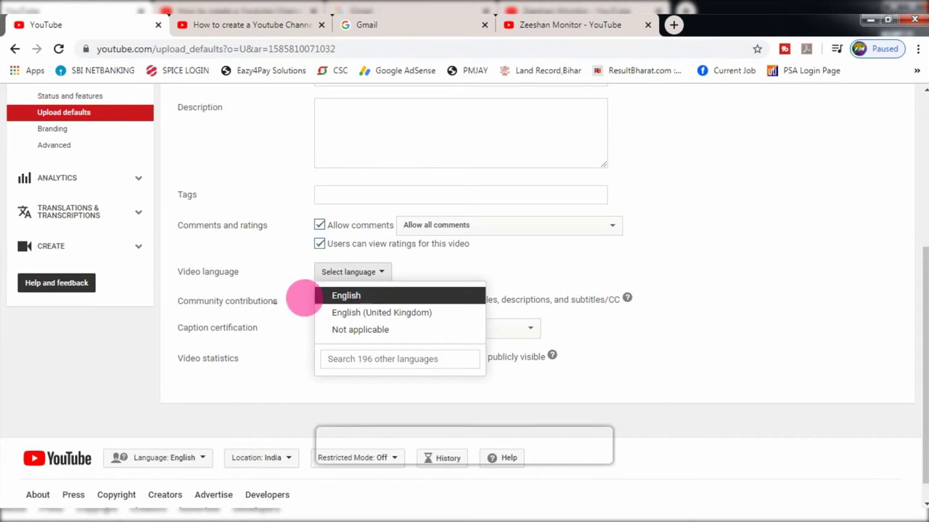
left_click(335, 276)
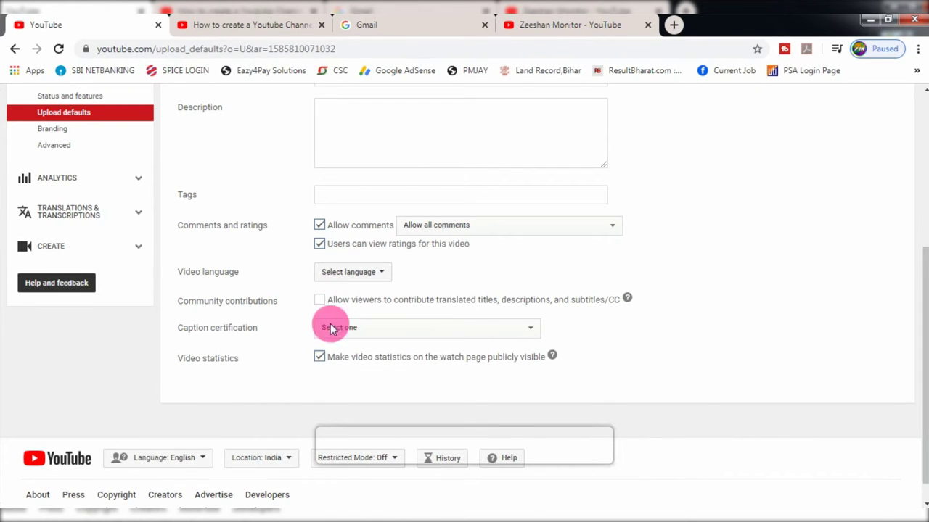
Step: Leave the upload defaults page and open the channel's Branding page
scroll(291, 372, "up", 1)
left_click(50, 200)
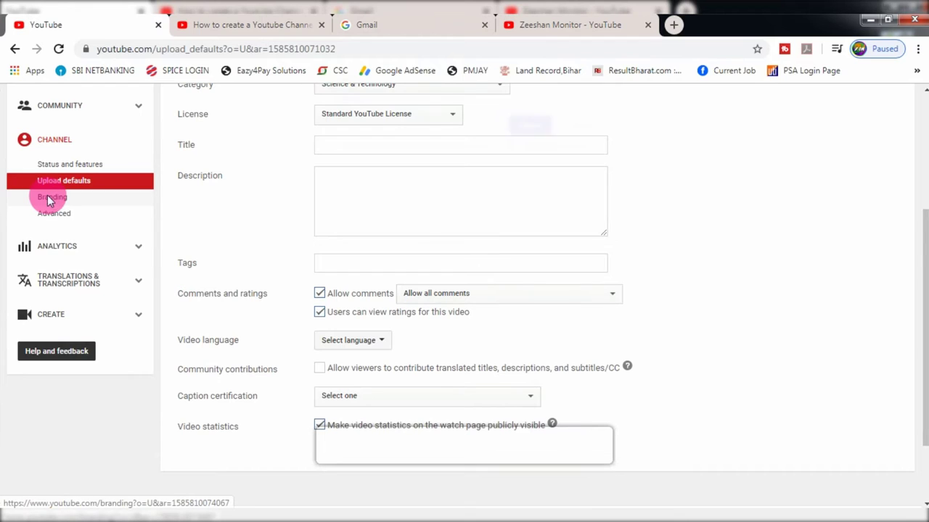
left_click(533, 125)
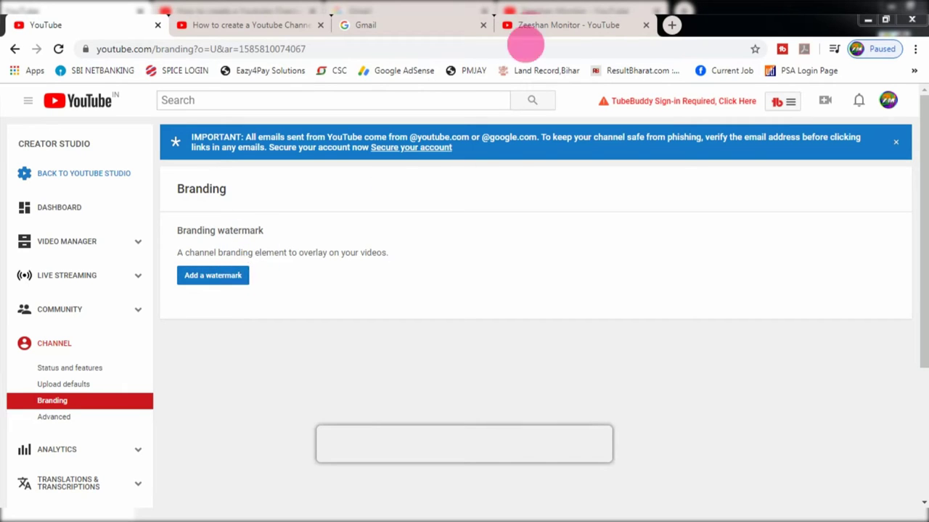
Step: Open the Cyber Security Computer Course video from the Zeeshan Monitor channel and examine its branding watermark with the subscribe prompt
left_click(533, 24)
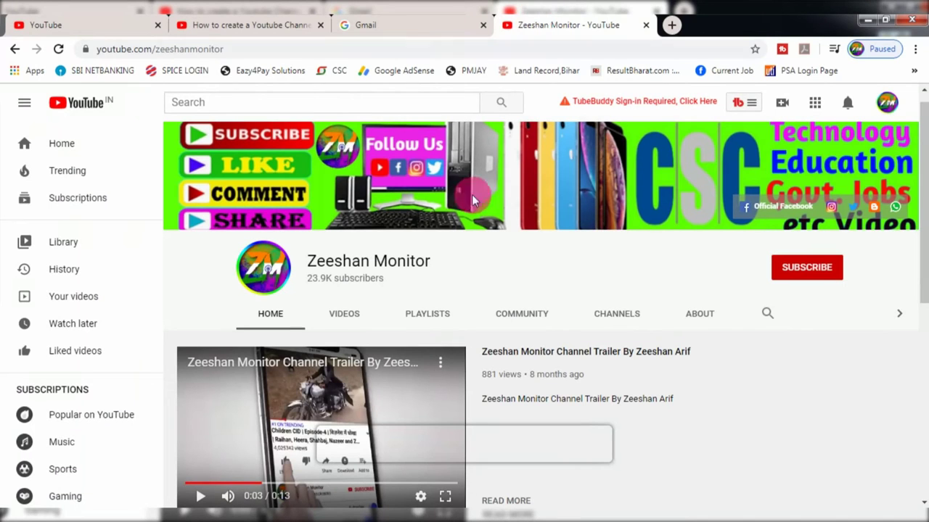
left_click(342, 318)
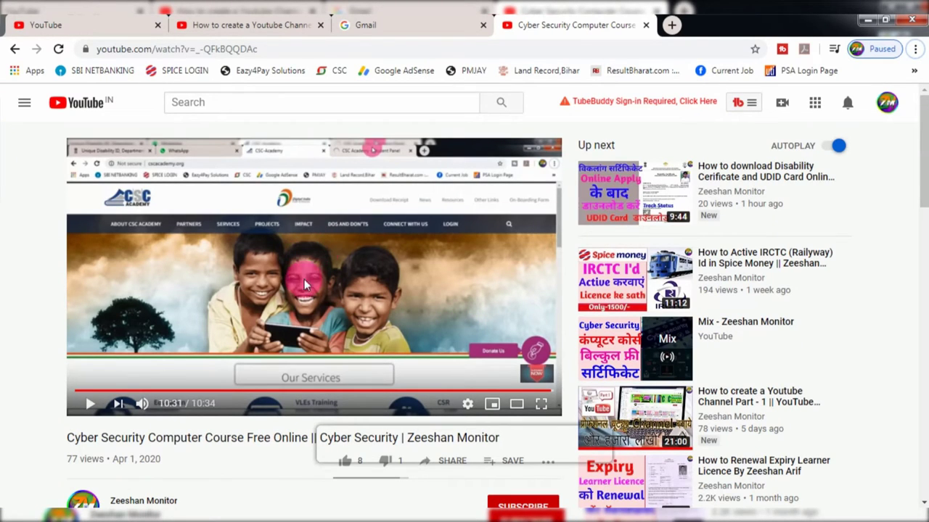
mouse_move(546, 383)
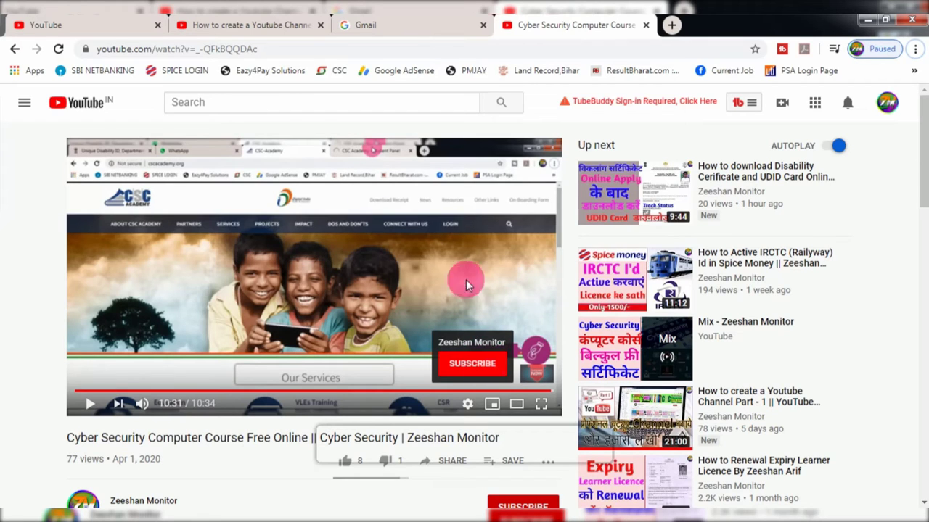
Step: Return to the Branding page and choose Zeeshan Monitor (1).jpg as the file for a new watermark
left_click(138, 24)
left_click(584, 429)
left_click(213, 275)
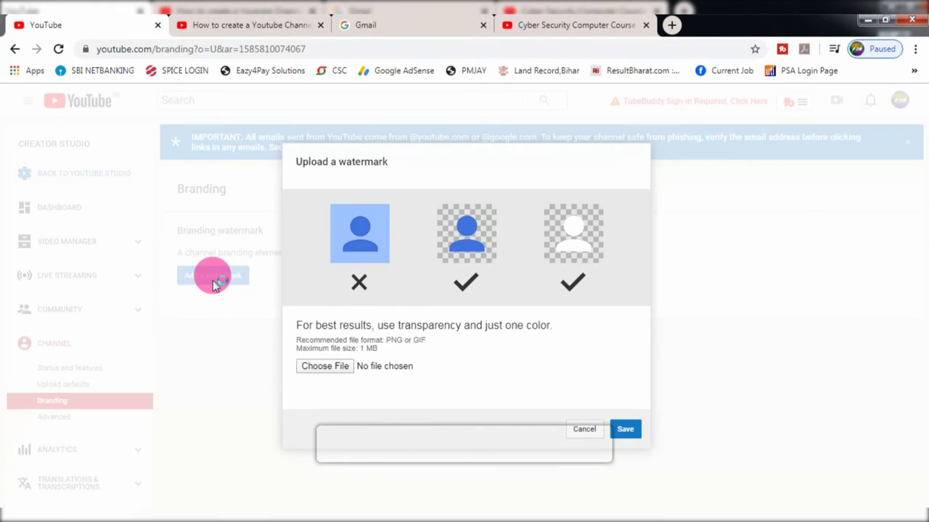
left_click(337, 368)
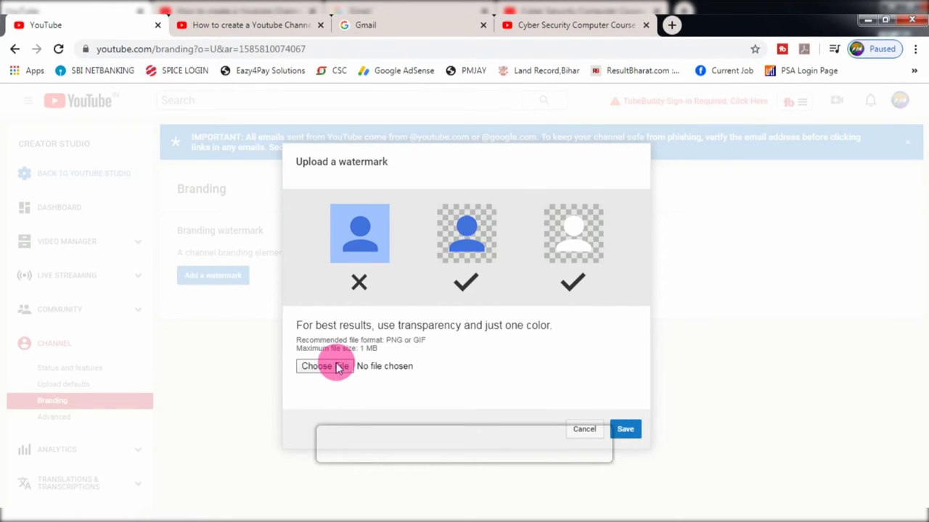
left_click(336, 243)
double_click(336, 239)
left_click(354, 259)
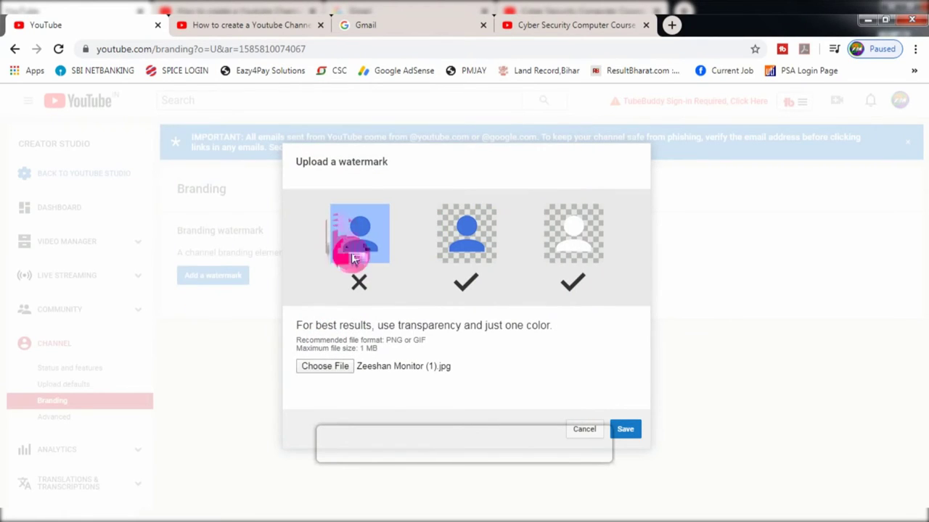
Step: Upload and save the chosen watermark, keeping its display time at Custom start time with a 00:05 start
left_click(631, 431)
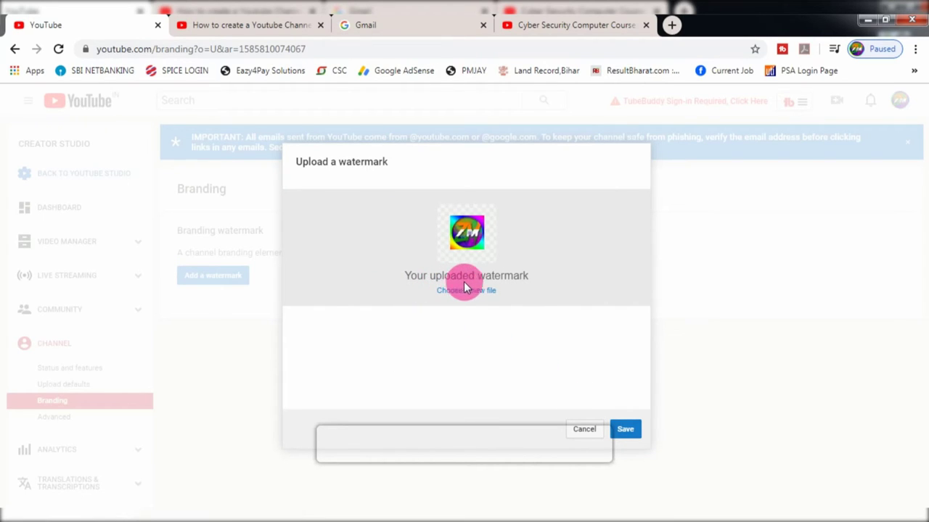
left_click(628, 431)
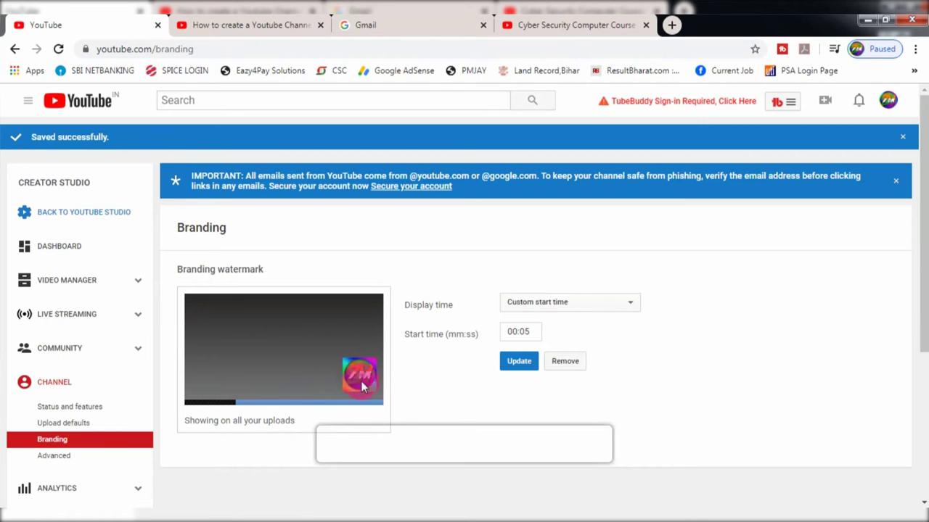
left_click(526, 304)
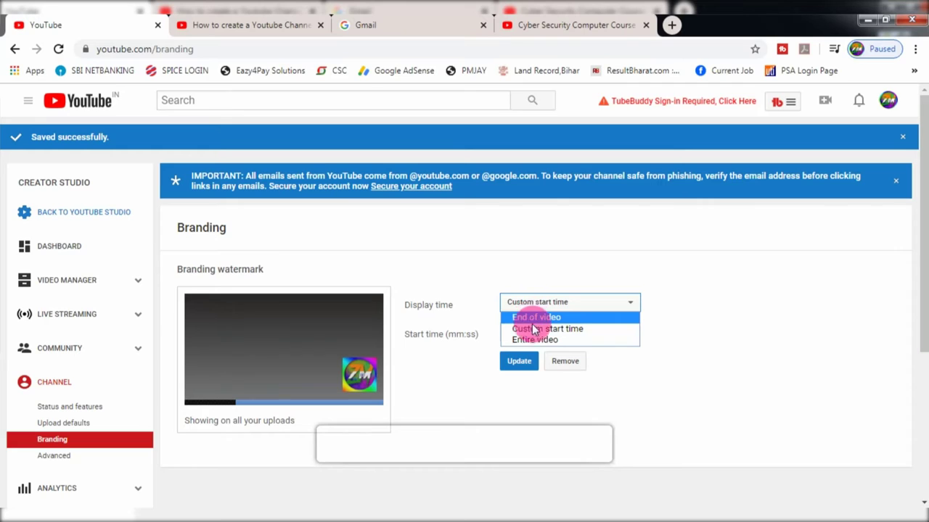
left_click(514, 330)
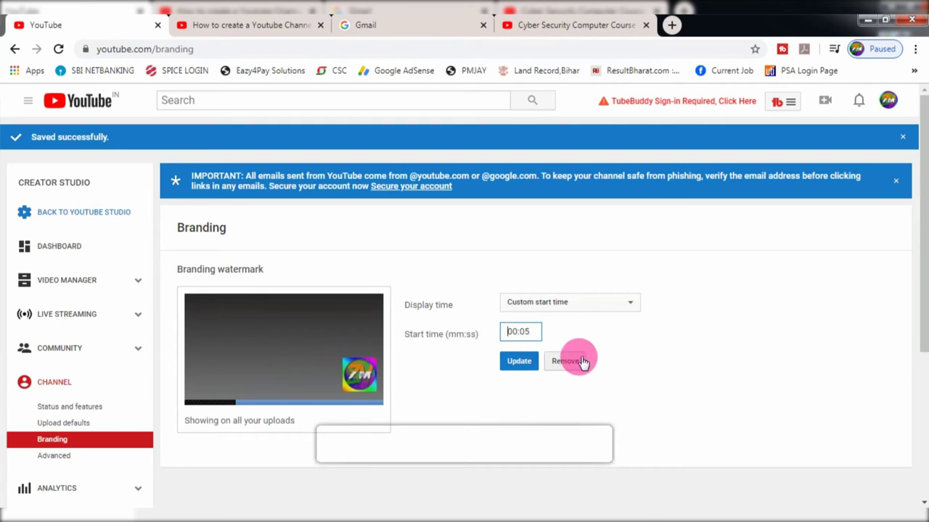
Step: Open the channel's Advanced settings and set the country to India
scroll(218, 378, "down", 1)
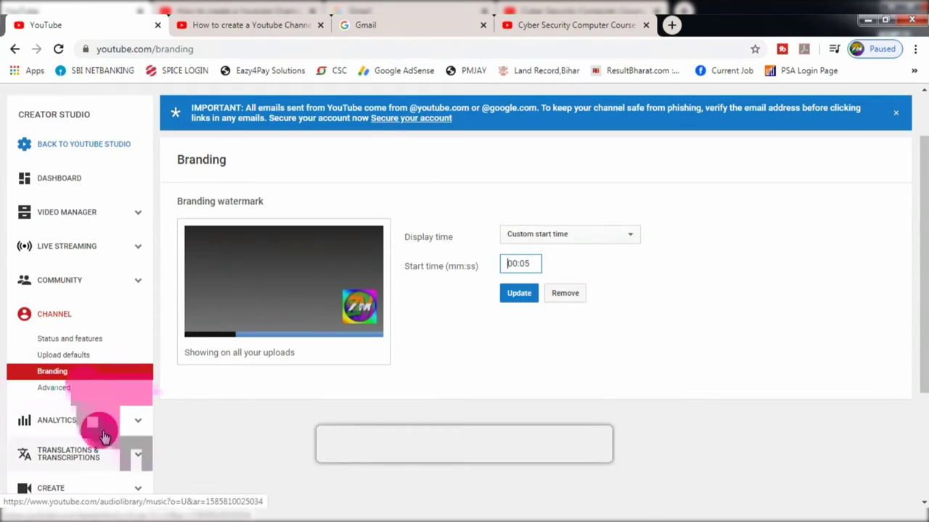
left_click(58, 390)
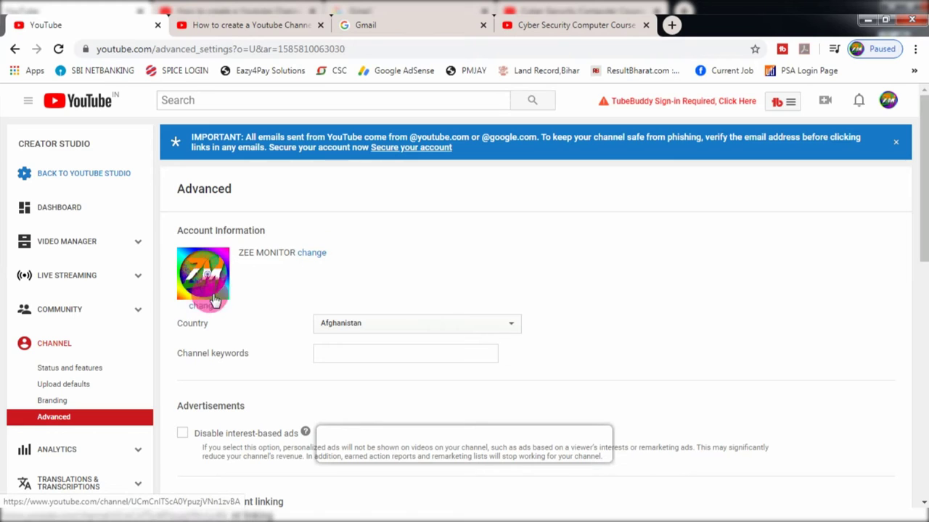
scroll(196, 290, "down", 1)
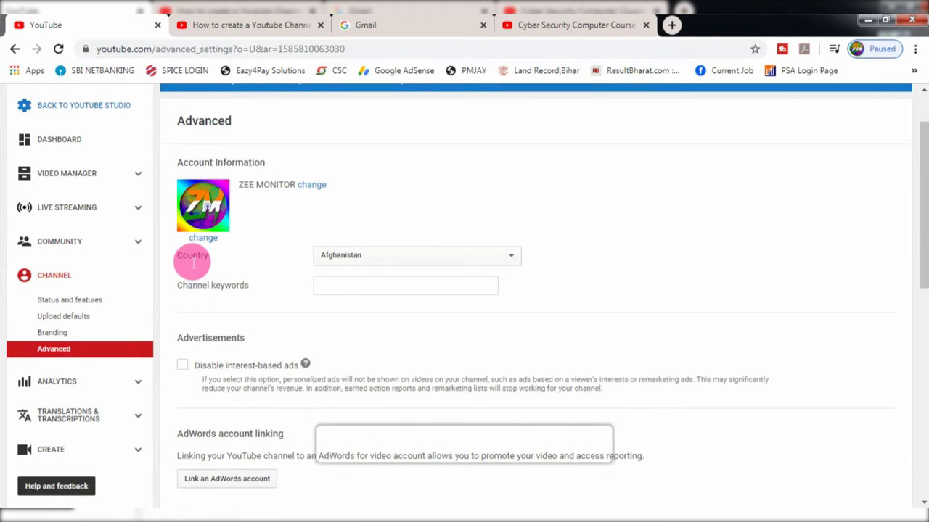
left_click(348, 260)
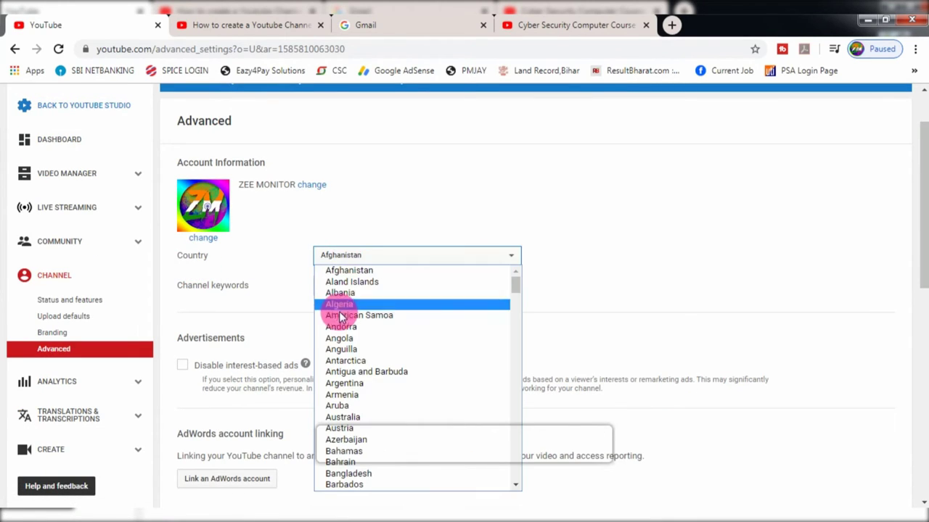
key("i")
key("n")
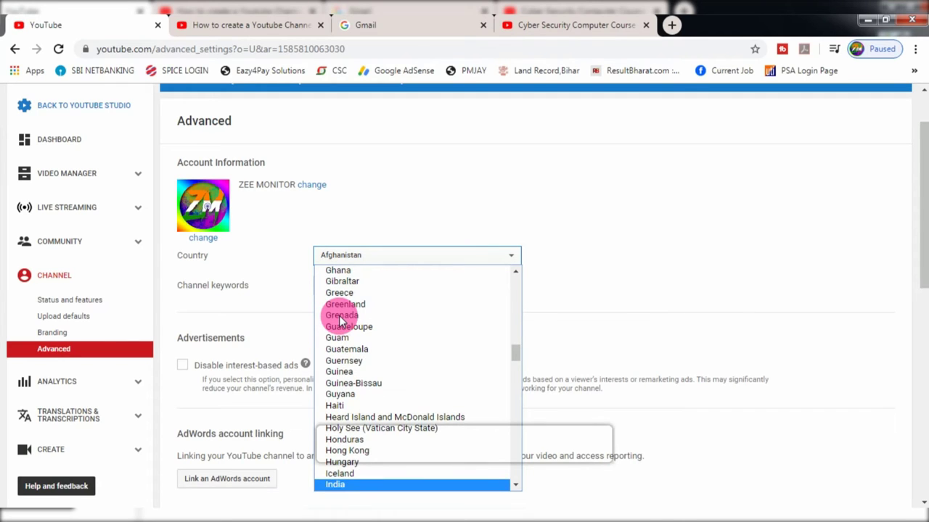
scroll(337, 486, "down", 1)
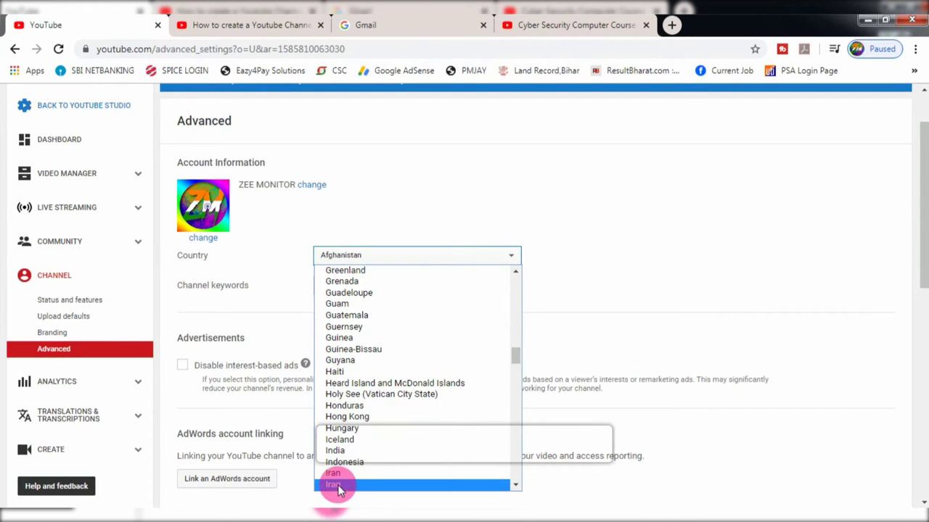
left_click(337, 450)
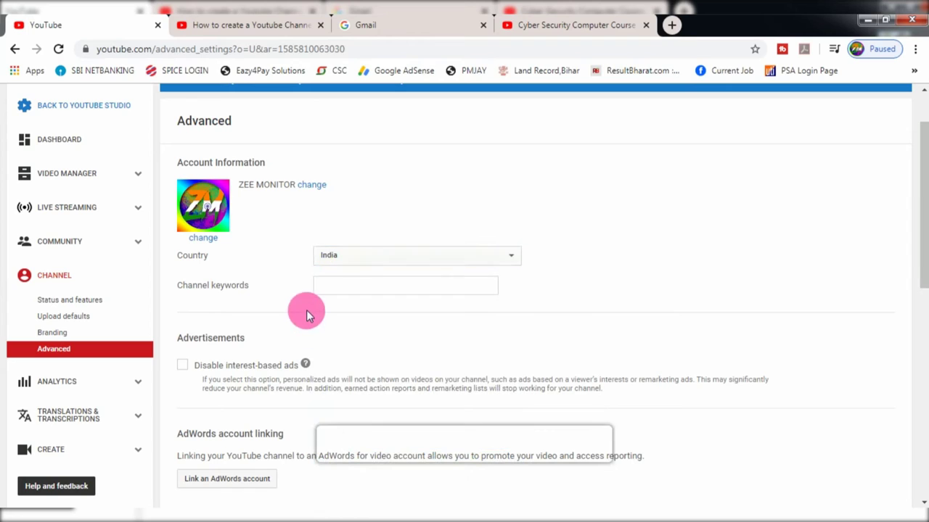
Step: Enter "zee monitor, zee, monitor" as the channel keywords
left_click(347, 295)
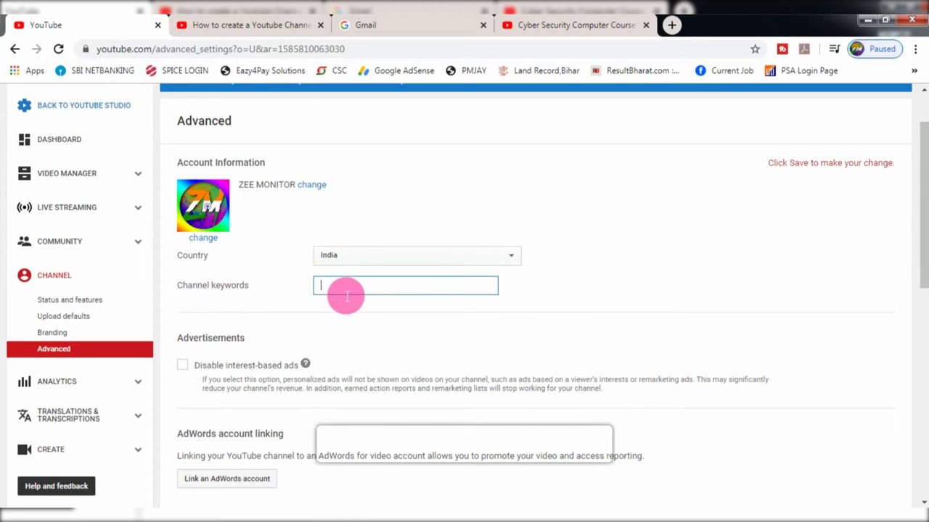
left_click(290, 283)
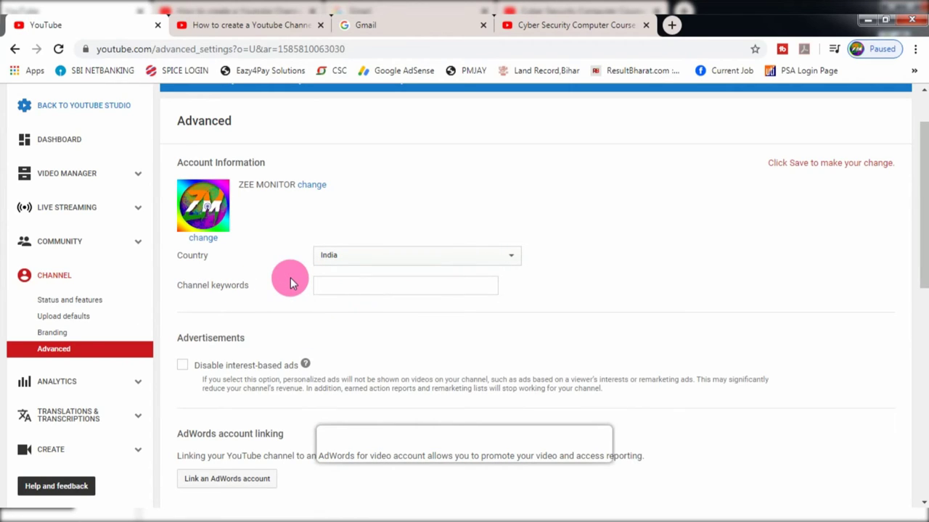
left_click(336, 288)
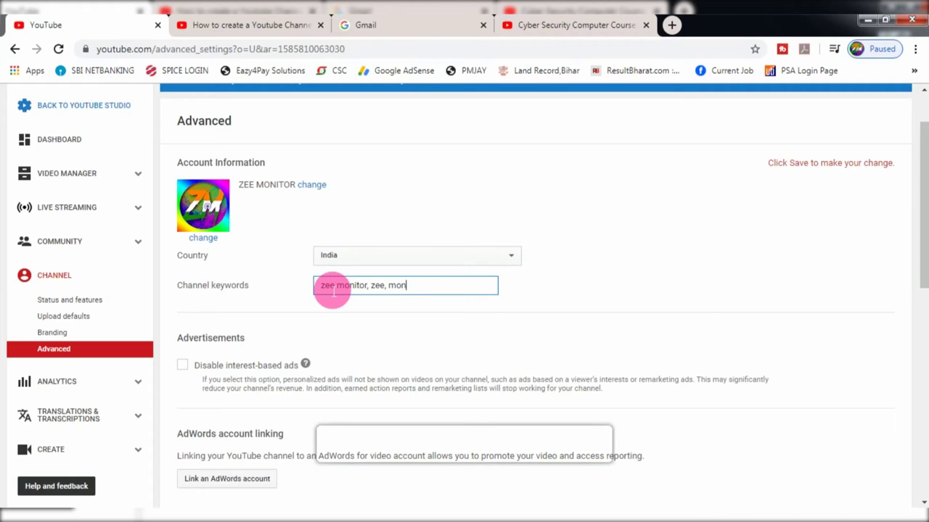
left_click(286, 292)
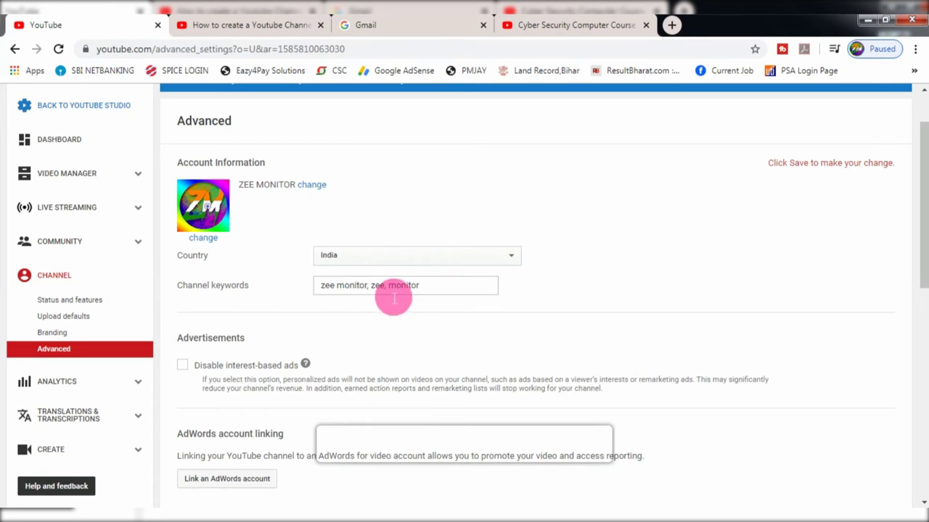
left_click(338, 289)
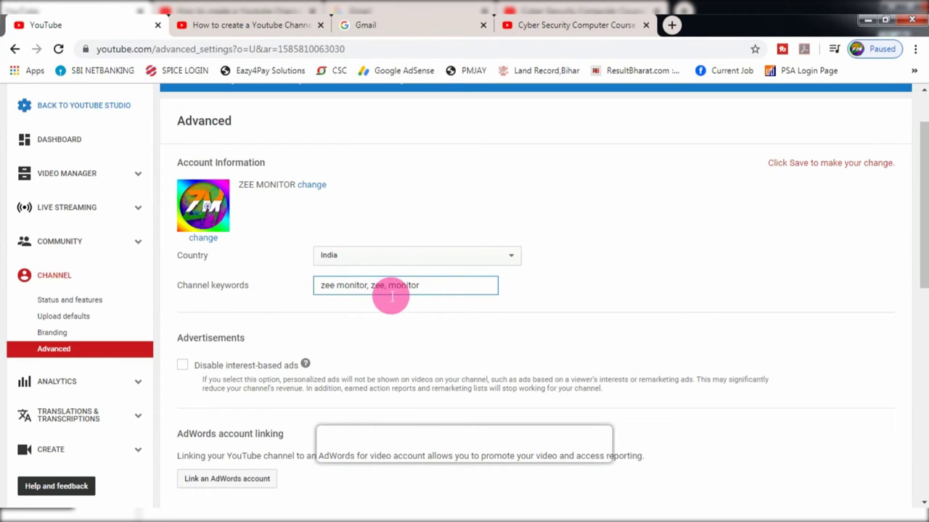
Step: Keep the number of subscribers displayed on the channel and save the advanced settings
scroll(442, 295, "down", 2)
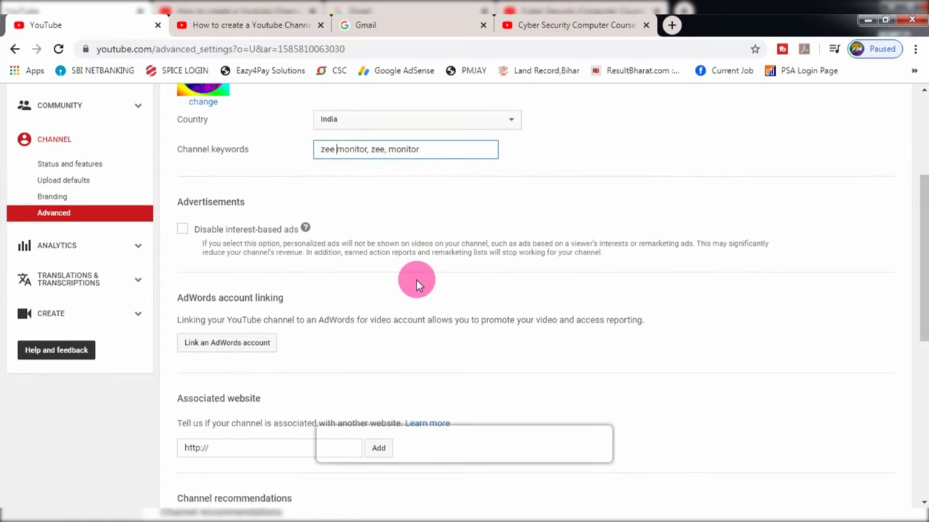
scroll(413, 279, "down", 4)
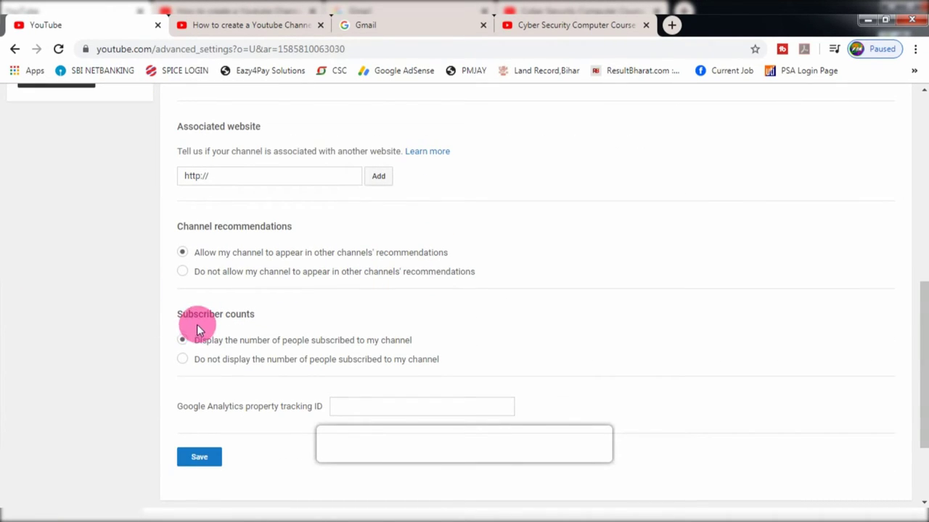
left_click_drag(176, 314, 264, 320)
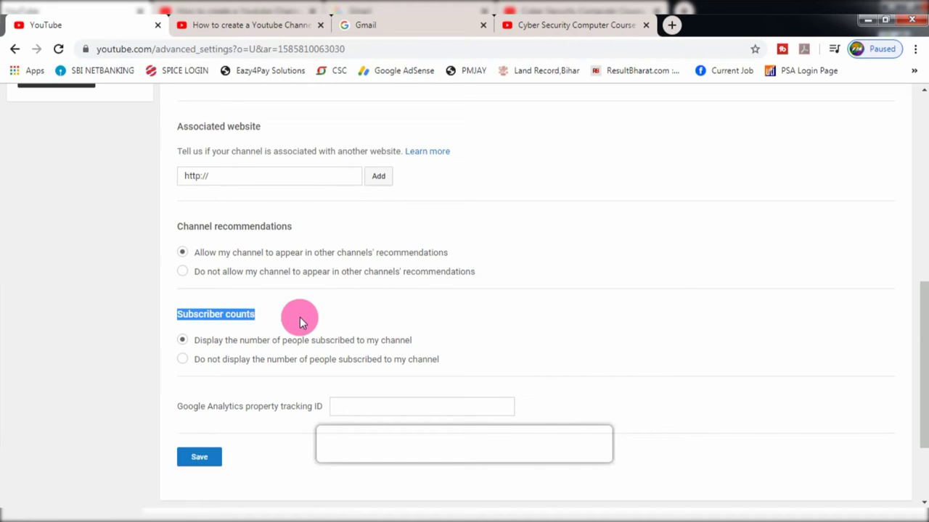
left_click(299, 318)
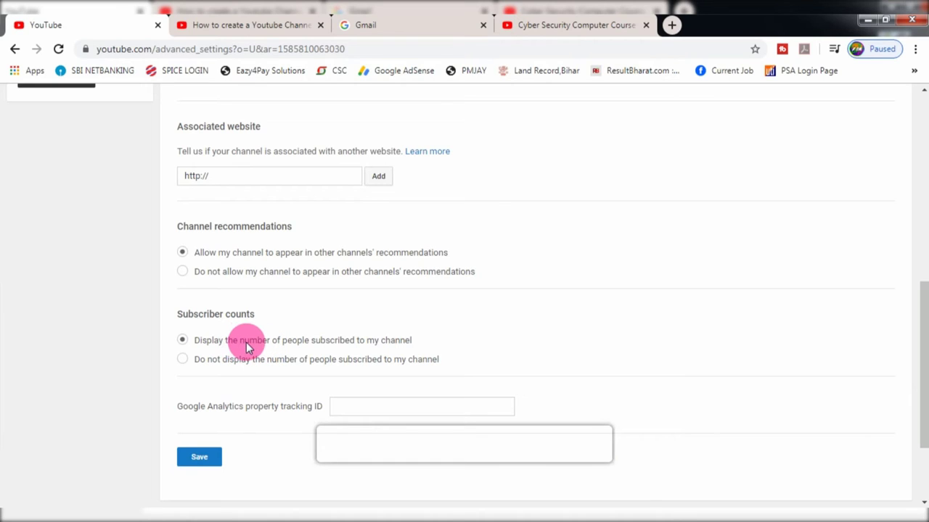
left_click(184, 360)
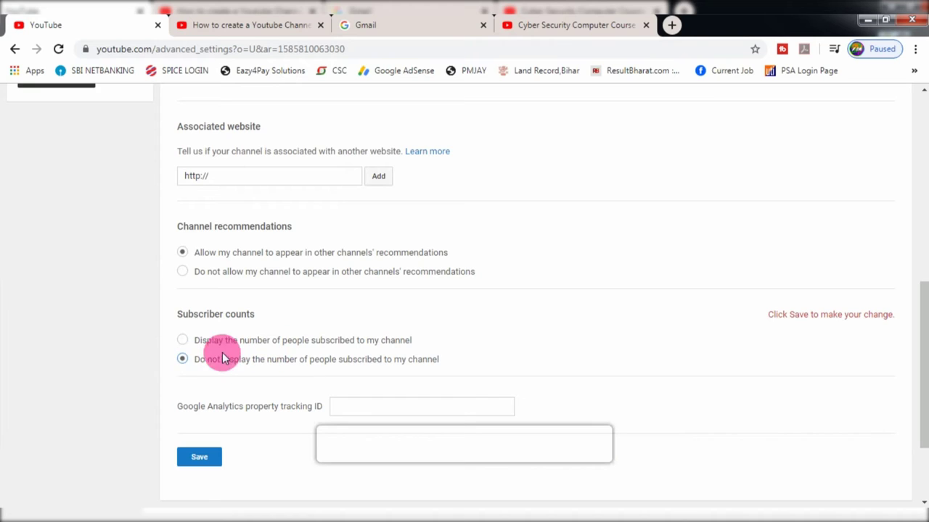
left_click(182, 340)
left_click(213, 459)
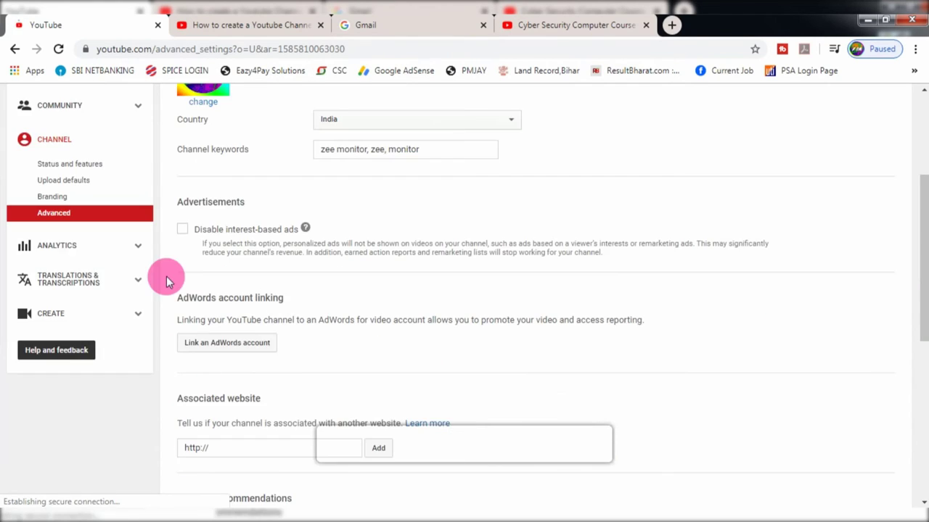
Step: Look over the classic Analytics page, briefly opening the new YouTube Studio Analytics in a separate tab
left_click(68, 250)
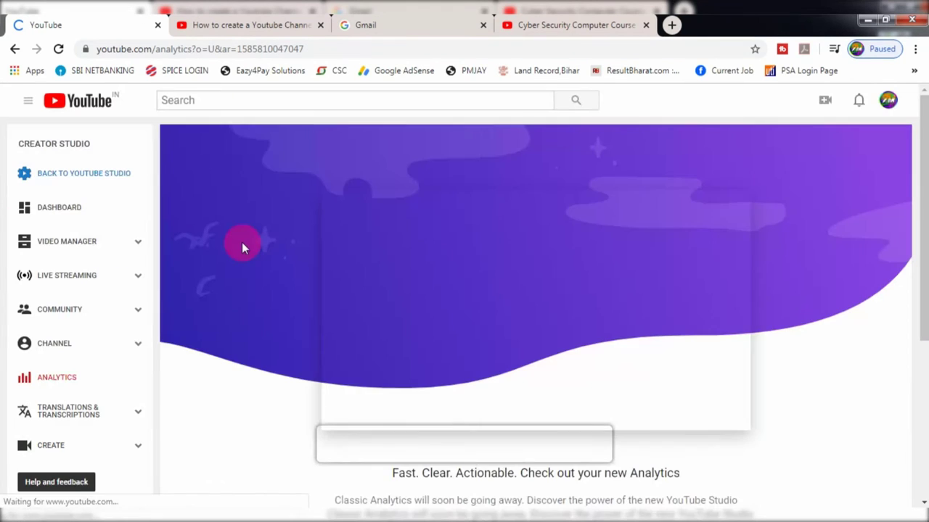
scroll(245, 249, "down", 3)
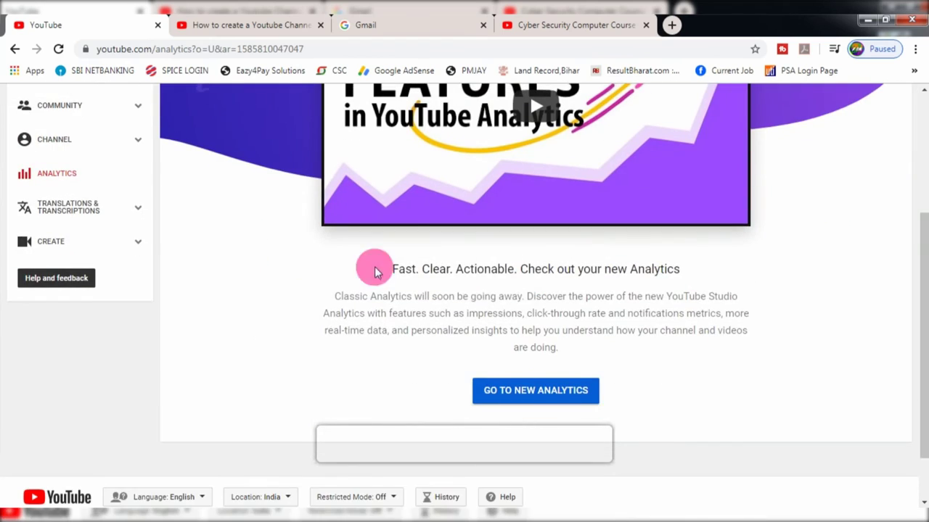
scroll(508, 303, "down", 1)
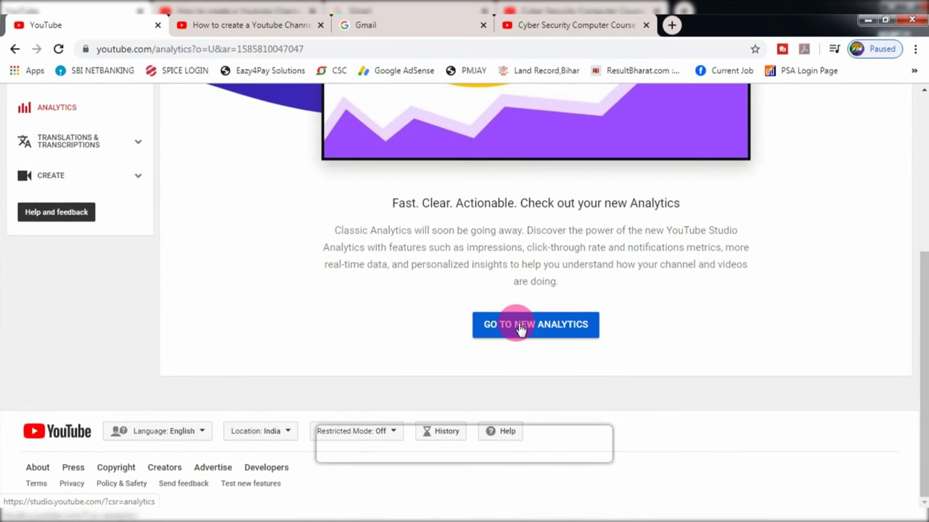
left_click(526, 322)
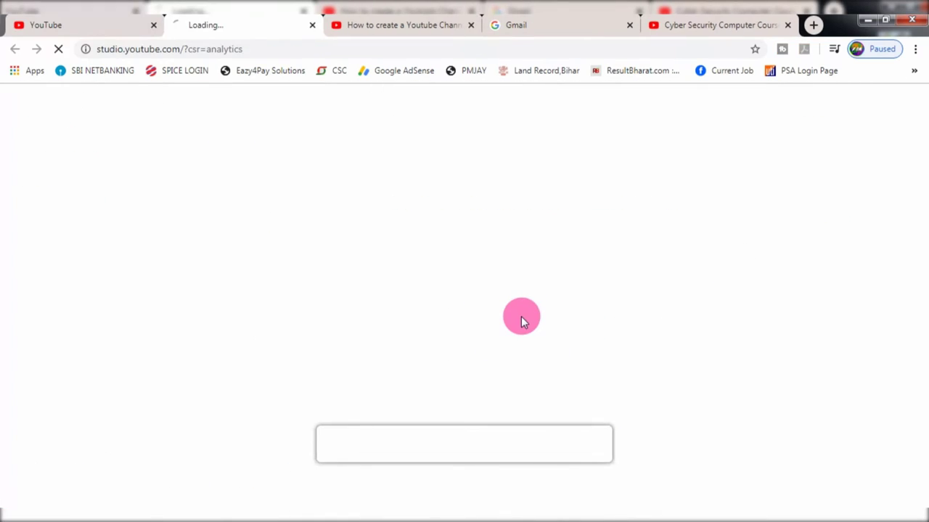
left_click(314, 26)
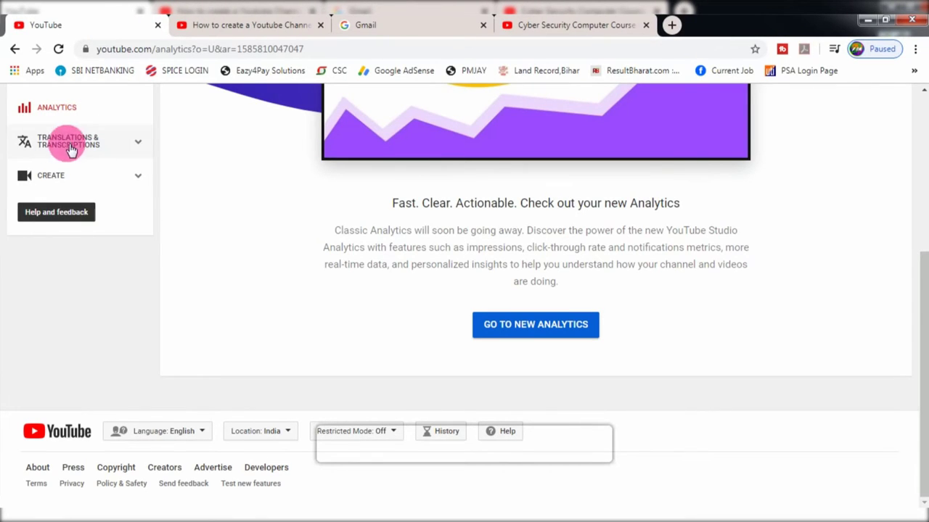
Step: Look over the Community contributions page and check the copyright strikes in the channel's Status and features
left_click(69, 145)
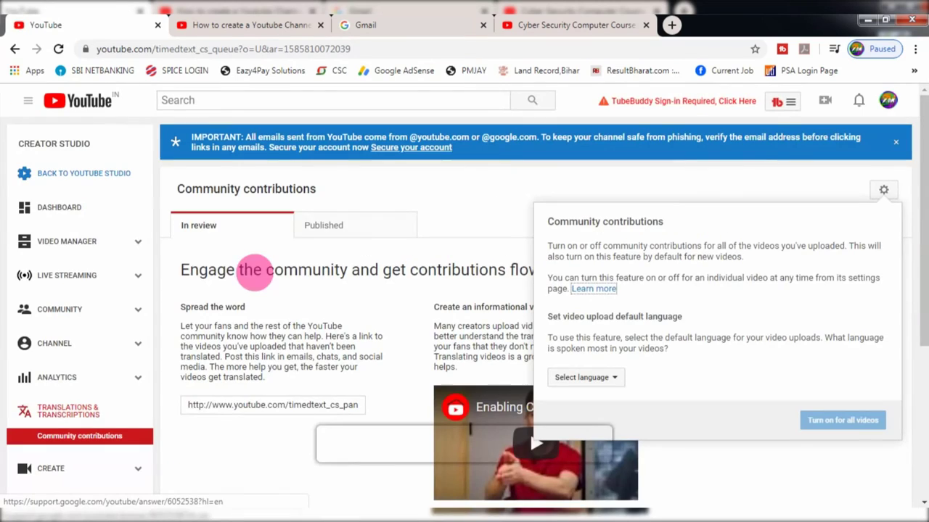
left_click(91, 211)
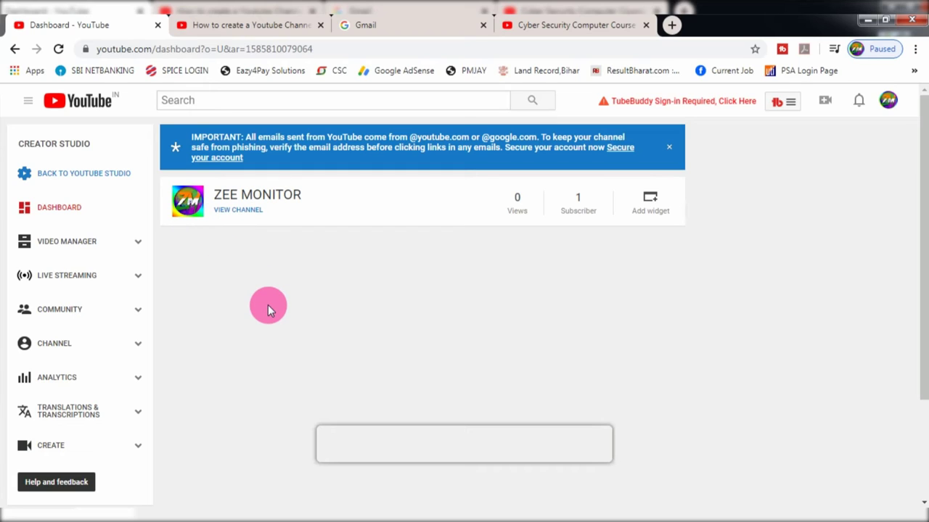
left_click(47, 349)
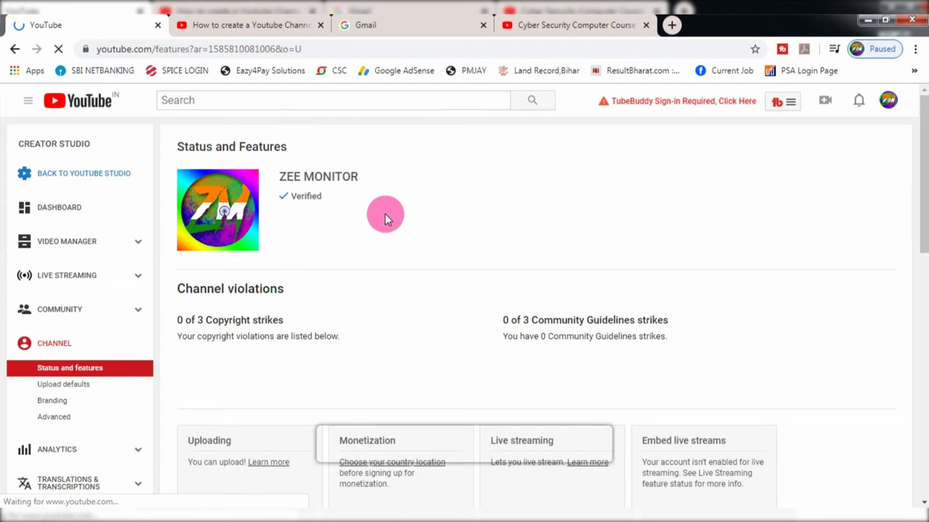
scroll(386, 214, "down", 1)
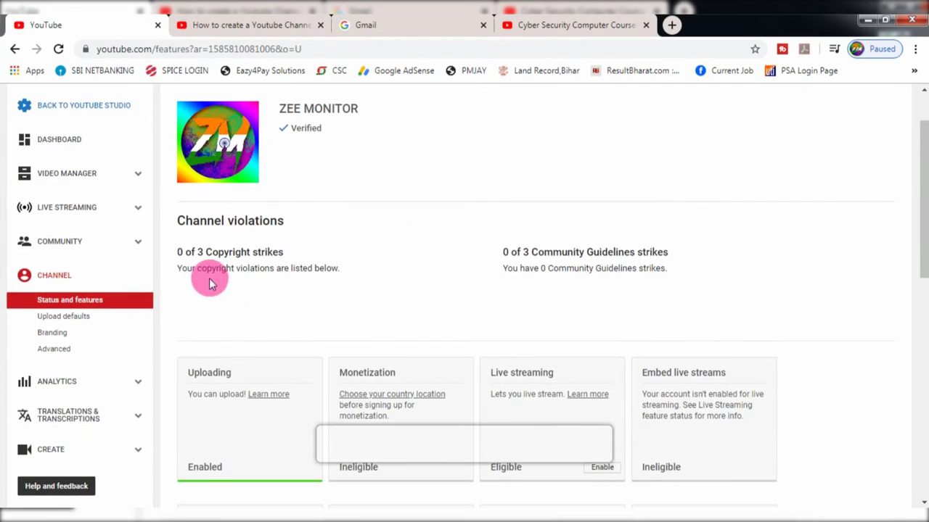
left_click_drag(197, 252, 177, 252)
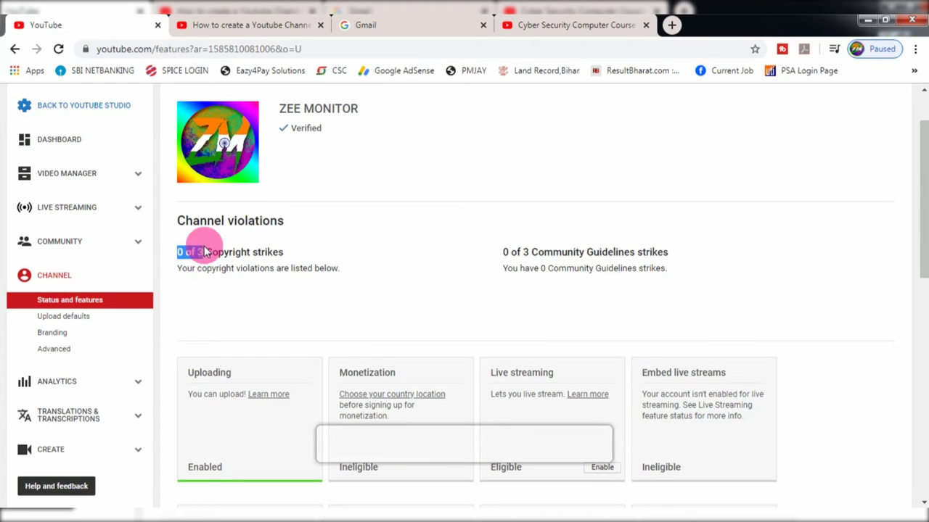
left_click(257, 189)
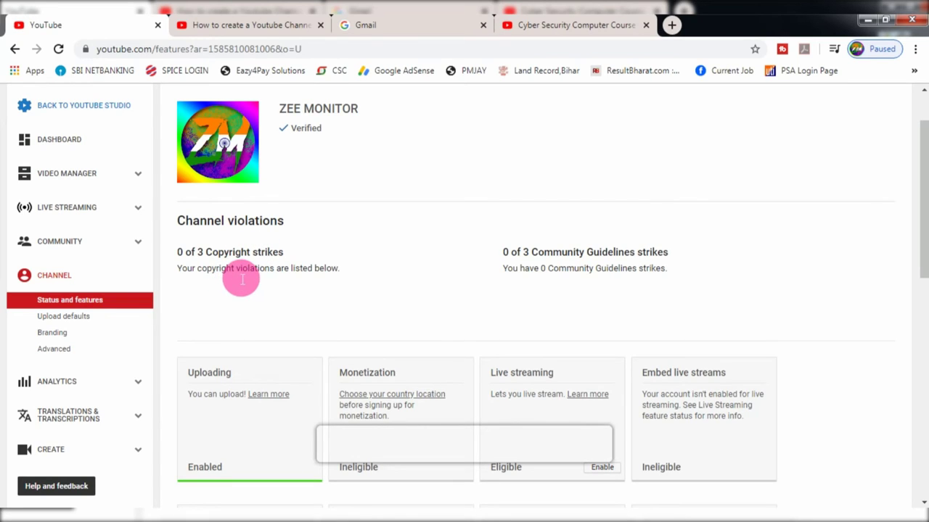
scroll(238, 275, "up", 1)
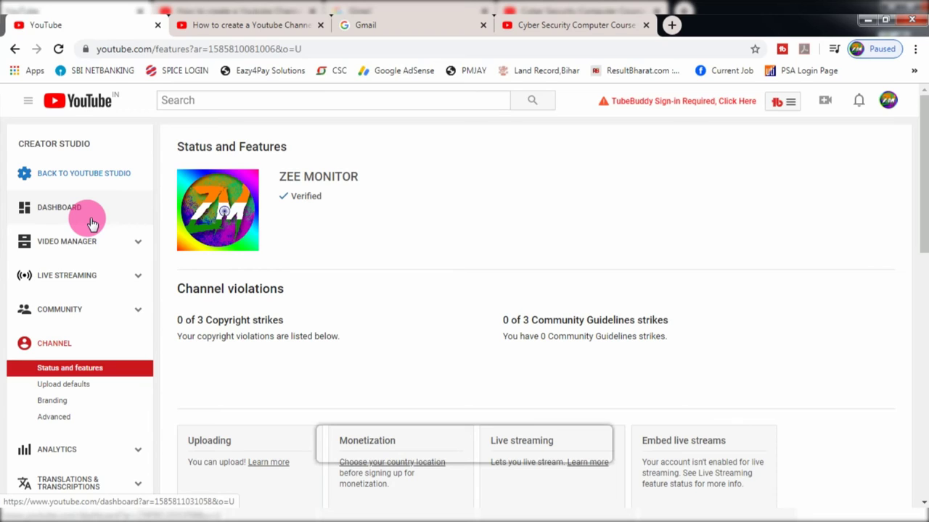
Step: Return to the Creator Studio dashboard and open the About page of the ZEE MONITOR channel
left_click(888, 101)
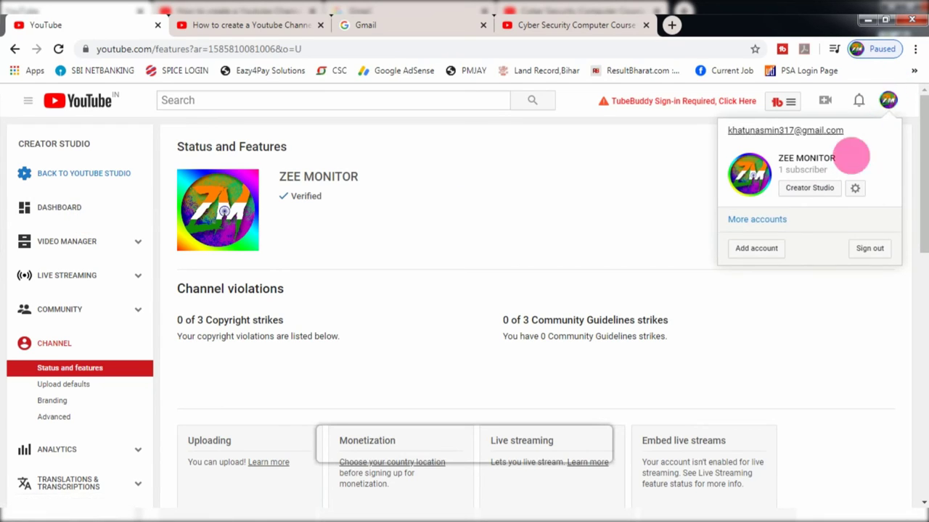
left_click(809, 189)
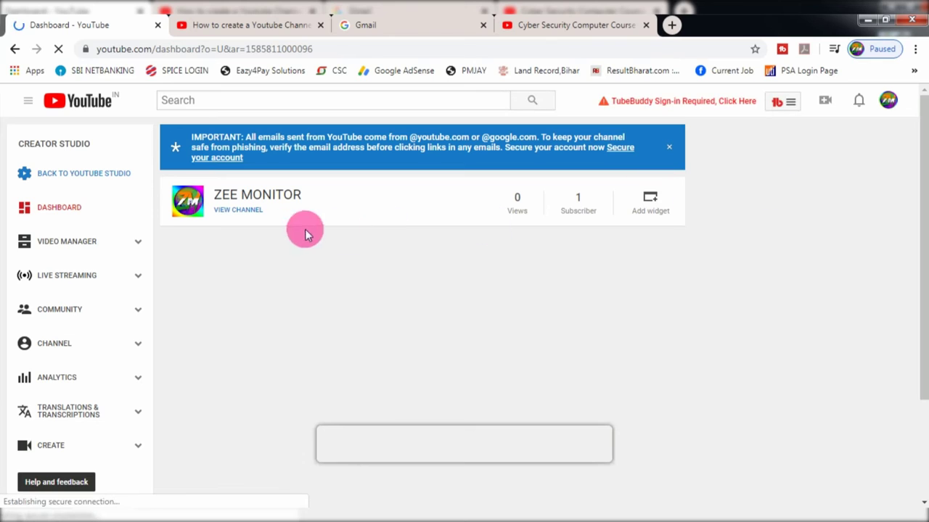
left_click(236, 212)
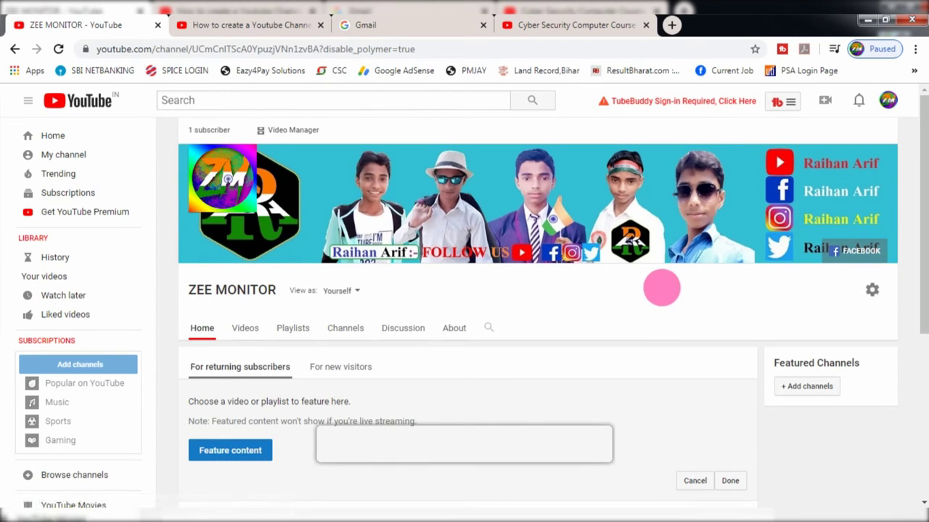
left_click(462, 333)
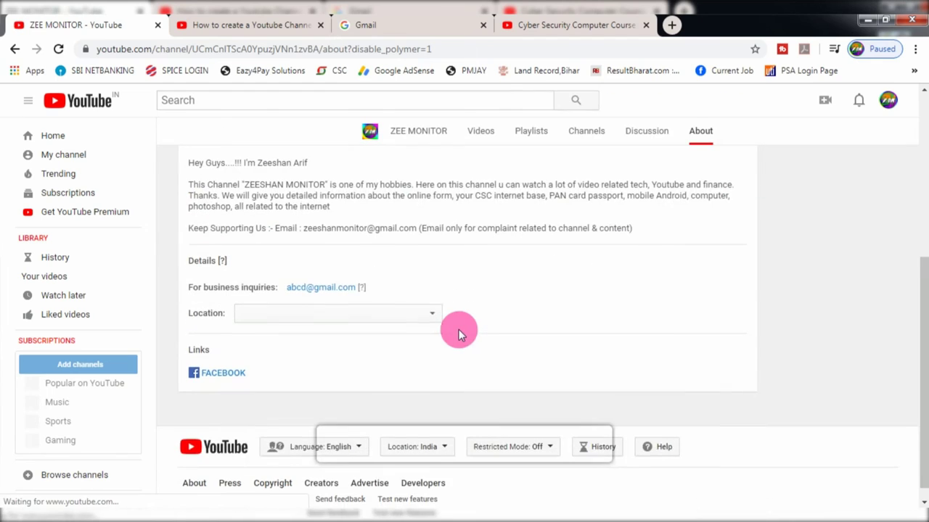
scroll(744, 280, "up", 2)
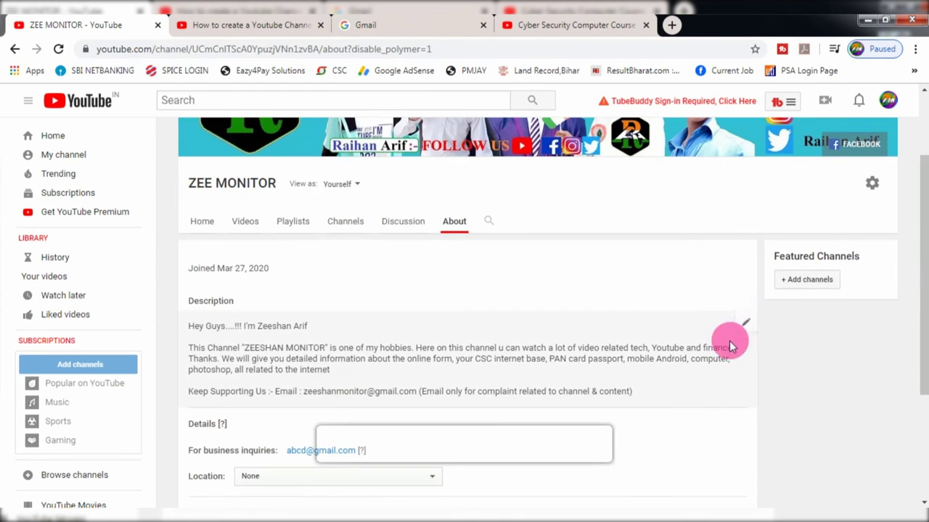
Step: Append a "tags." line with "zee monitor" and the owner's name variants below the channel description and save it
left_click(744, 324)
scroll(515, 384, "down", 3)
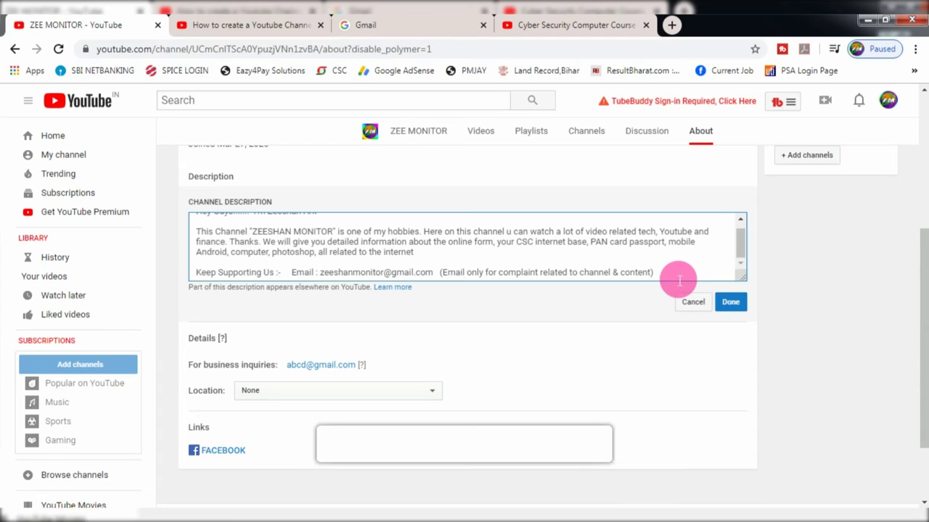
key("Return")
key("Return")
key("Return")
key("Return")
key("Return")
type("tags. ")
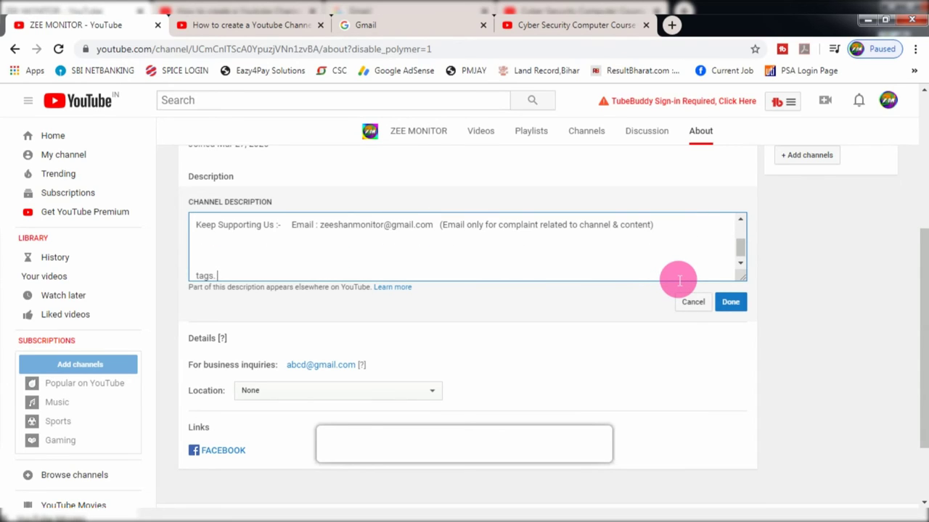
type("zee monitor, zeeshan monitor. zeeshan")
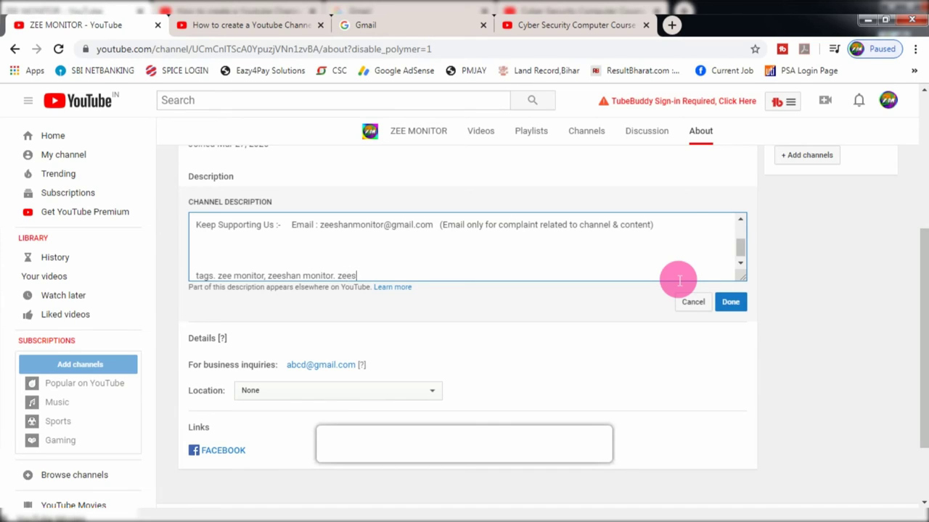
type(" arif")
left_click(732, 302)
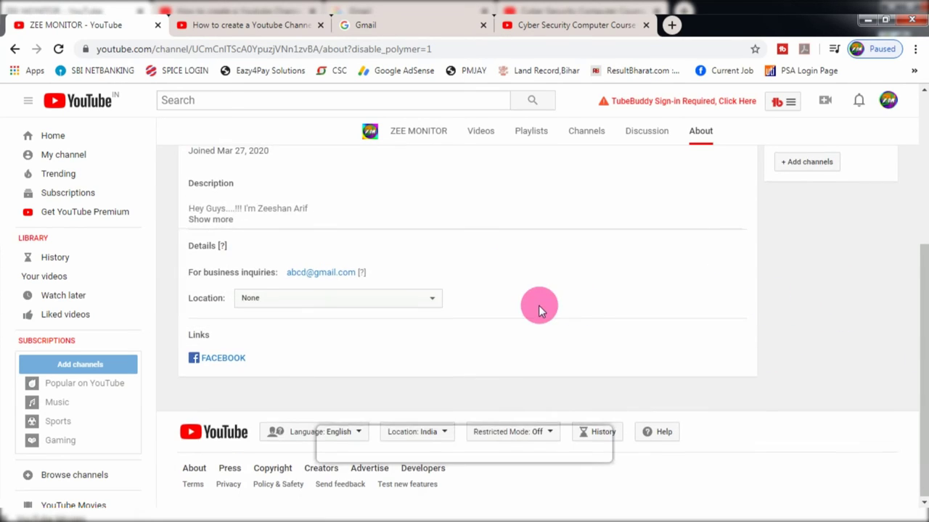
Step: View the channel's home page and the comments on the "How to create a Youtube Channel" video, closing the video's tab
scroll(539, 305, "up", 3)
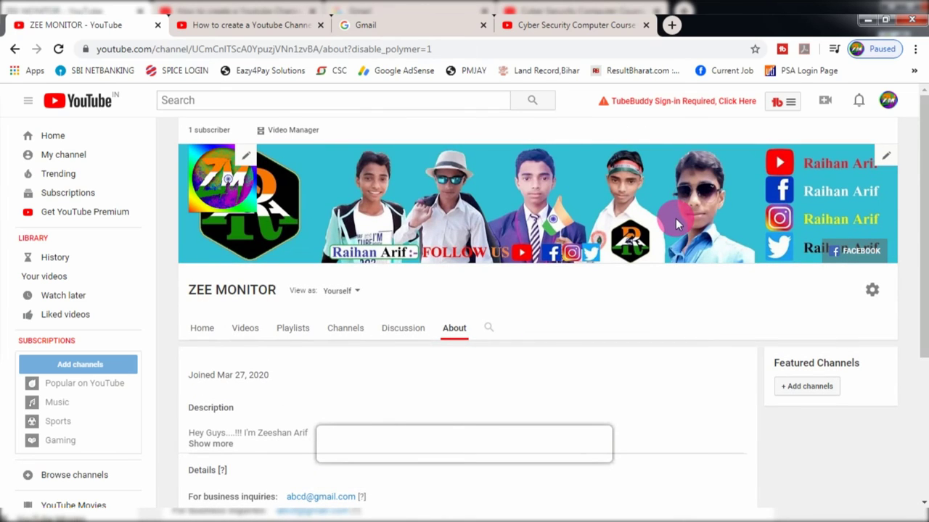
left_click(108, 156)
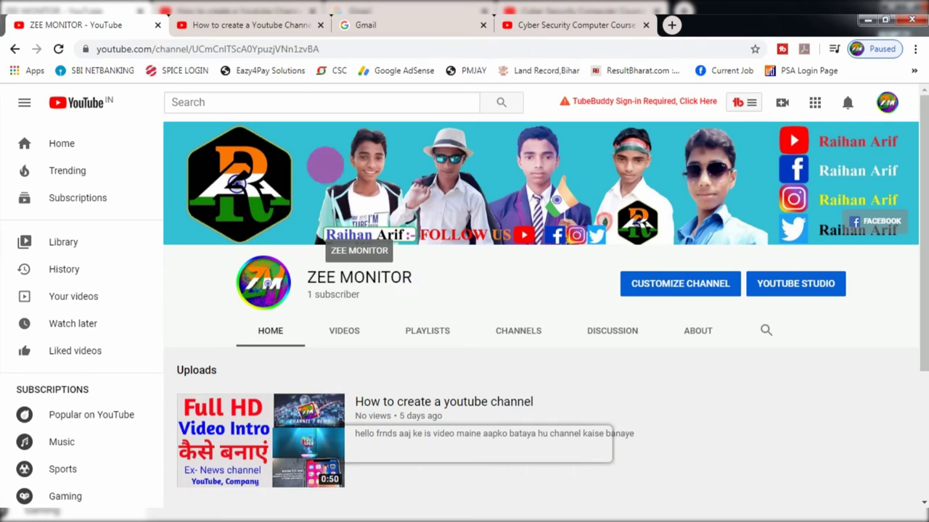
left_click(243, 26)
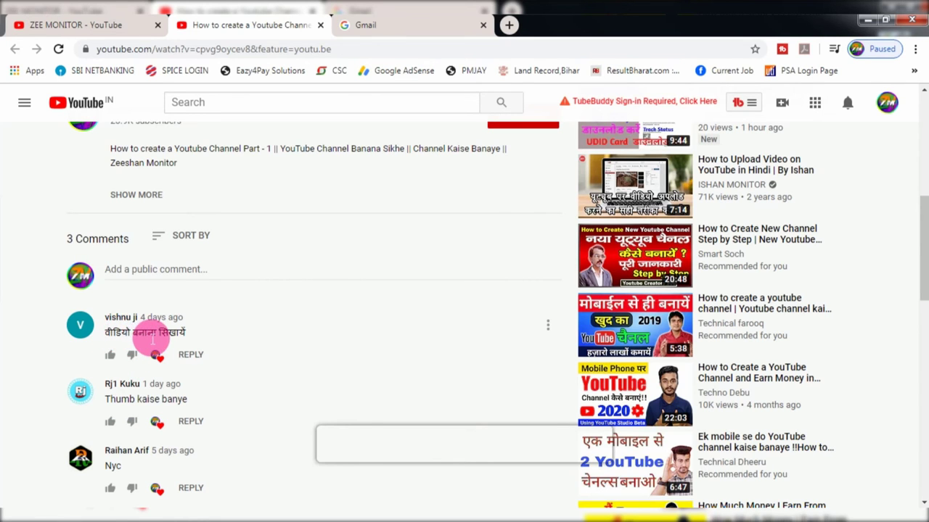
scroll(153, 337, "up", 6)
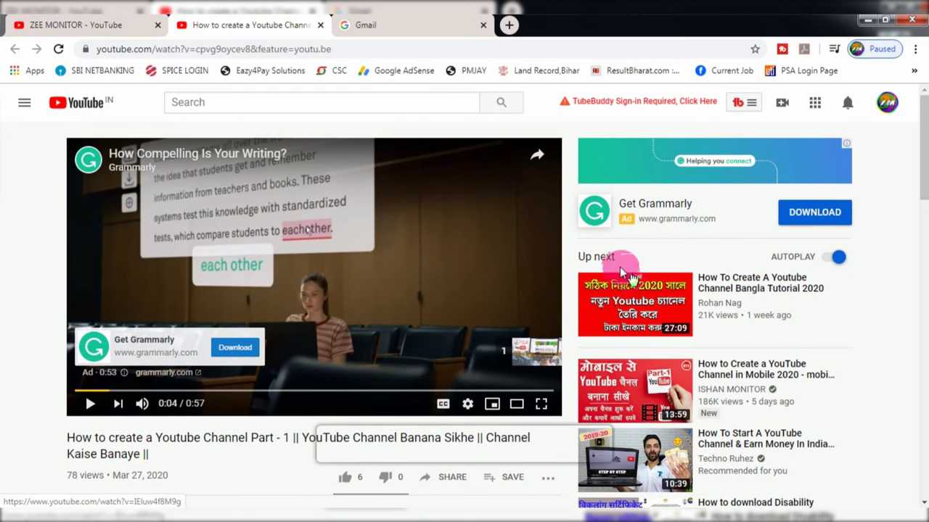
left_click(321, 25)
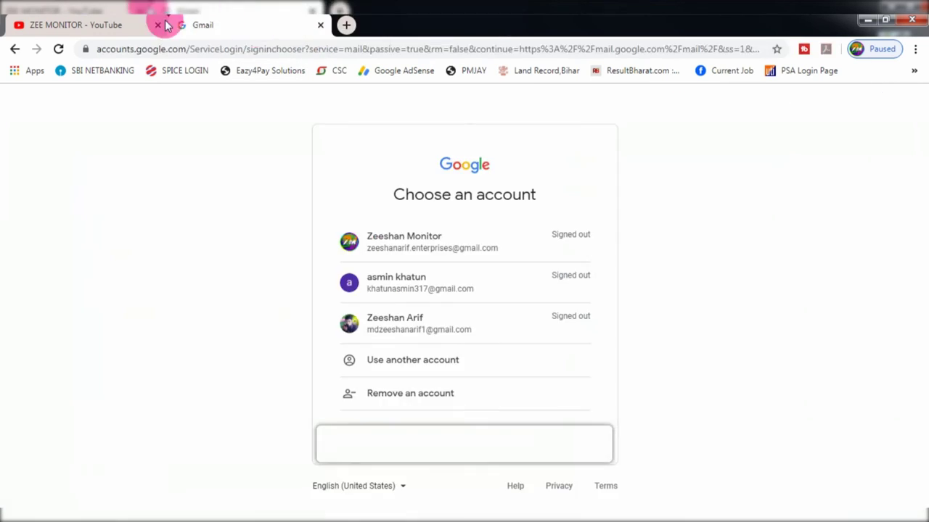
left_click(125, 23)
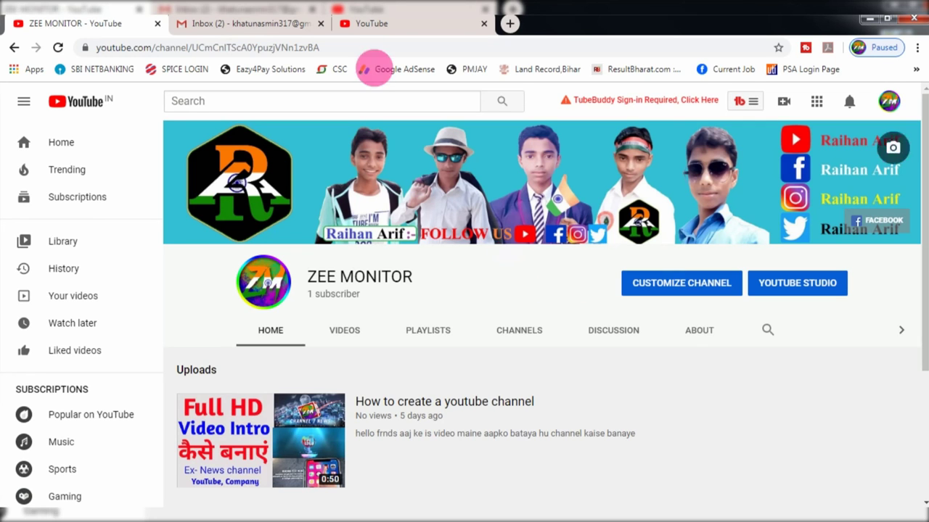
left_click(373, 24)
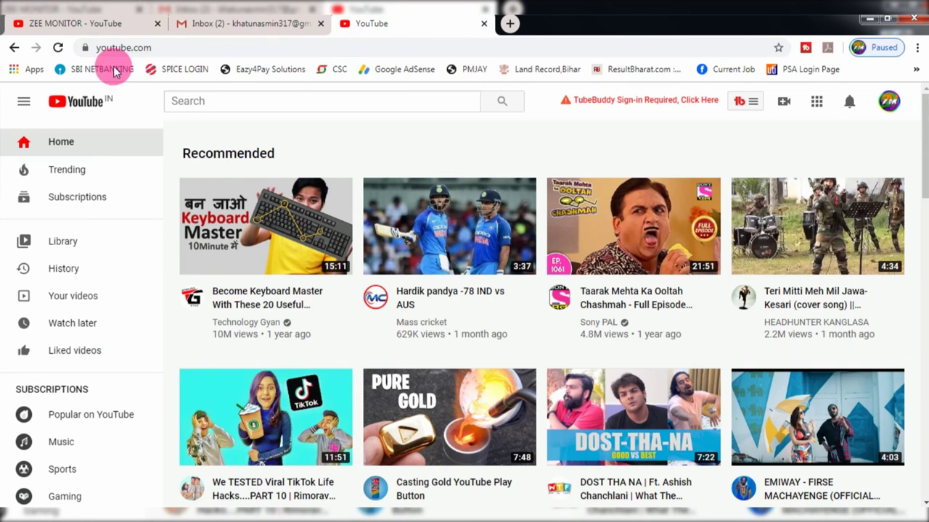
left_click(181, 47)
left_click(203, 47)
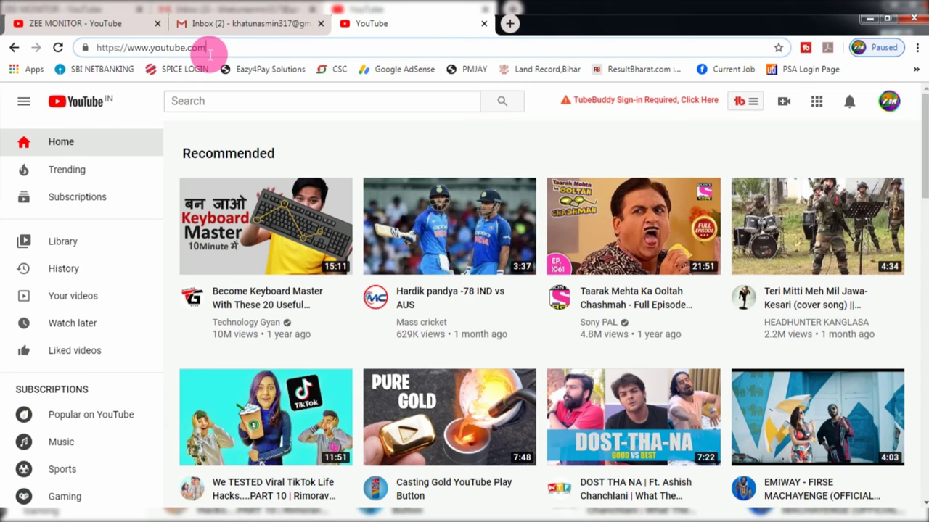
type("/a")
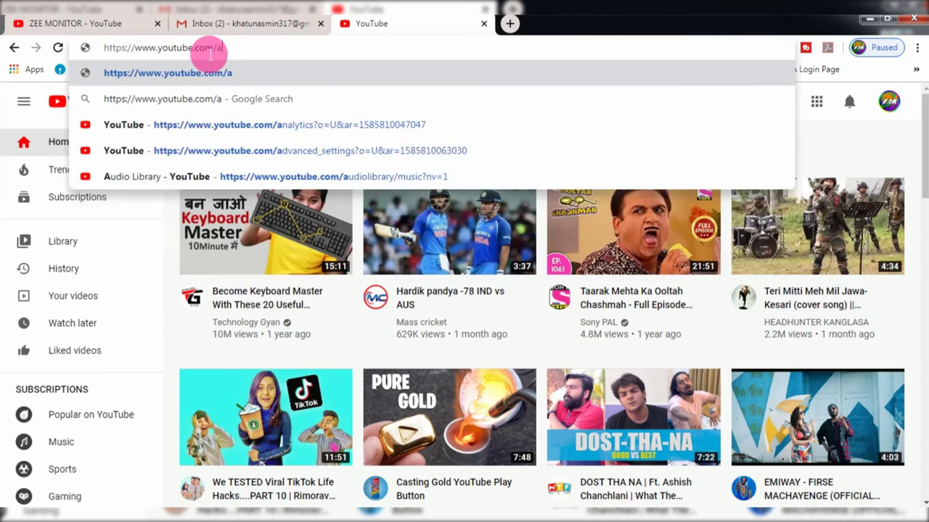
type("ccount")
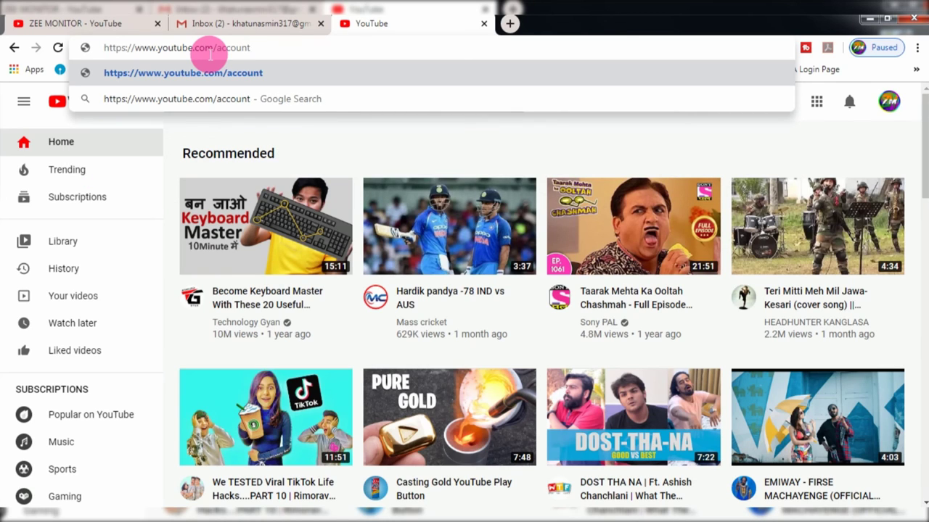
type("_")
key("ctrl+a")
type("http://www.youtube.com/account_advanced")
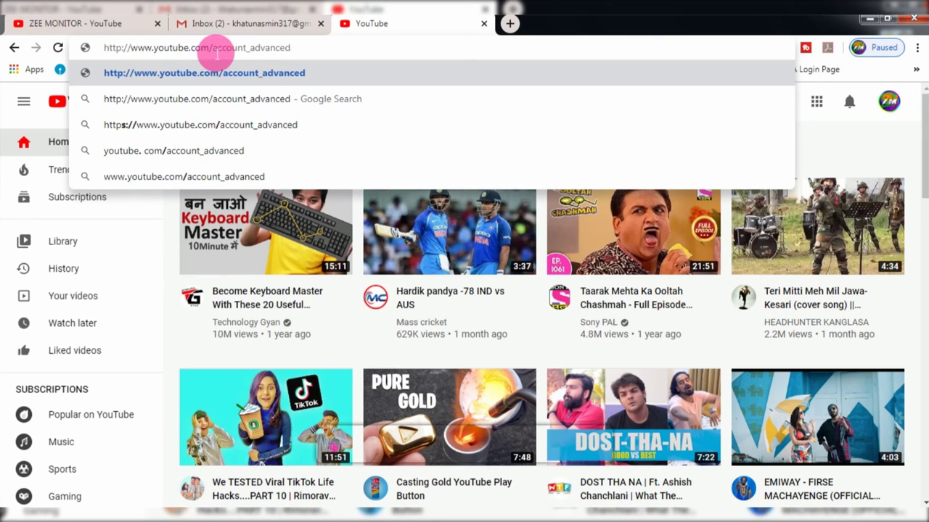
left_click(267, 78)
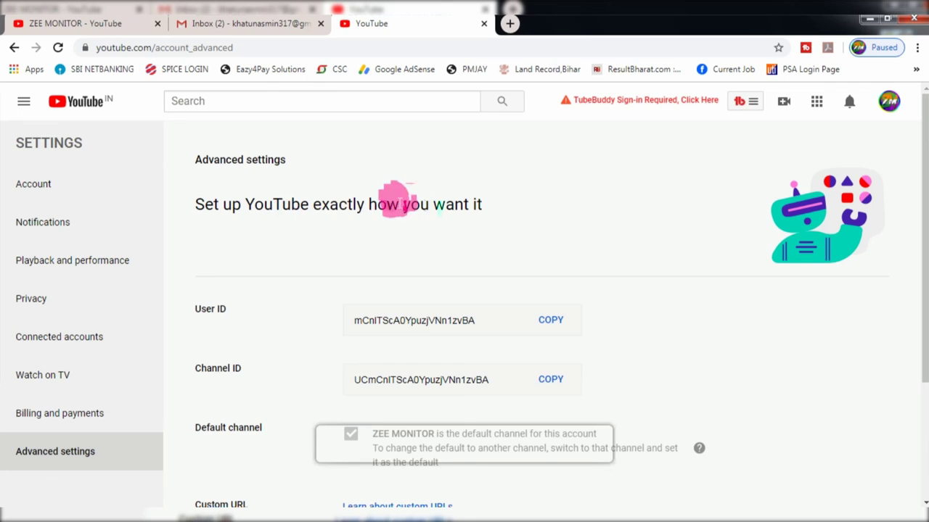
Step: Start deleting the channel from the advanced account settings and verify the identity with the account password
scroll(388, 197, "down", 2)
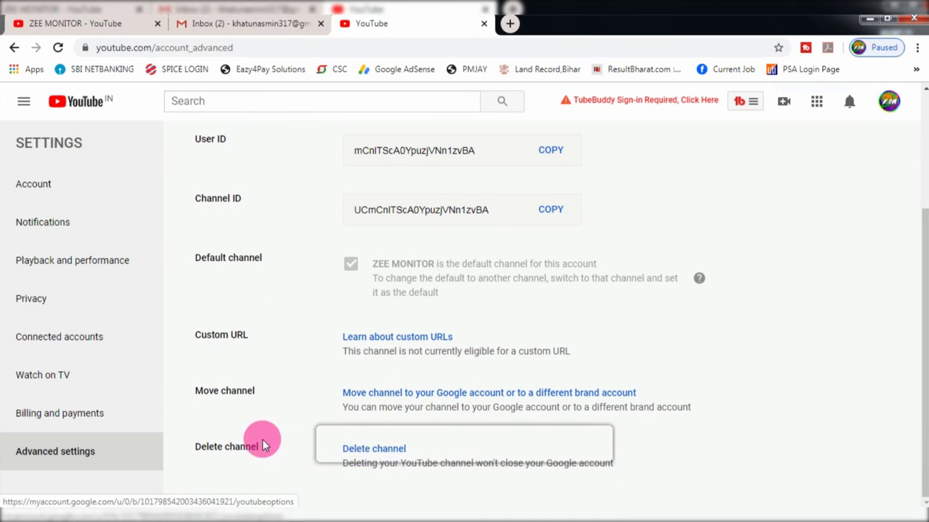
left_click(373, 450)
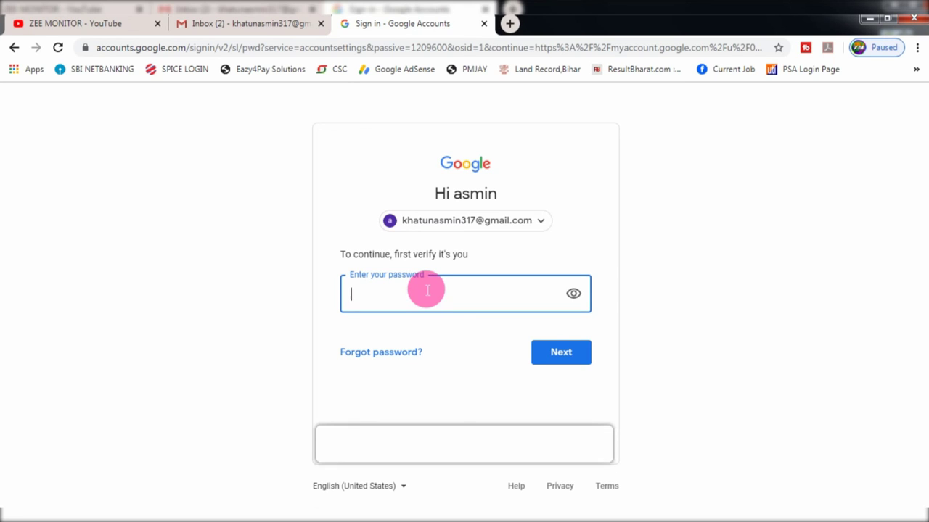
type("**********")
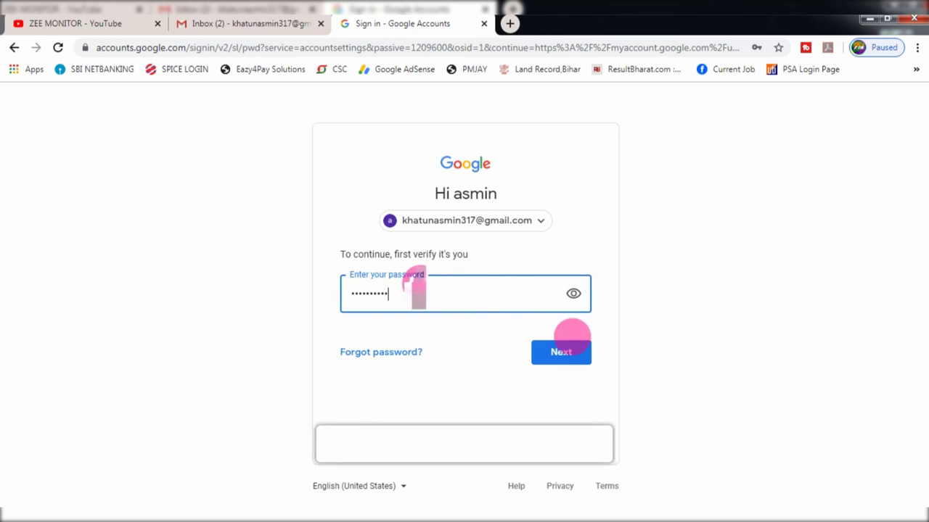
left_click(581, 359)
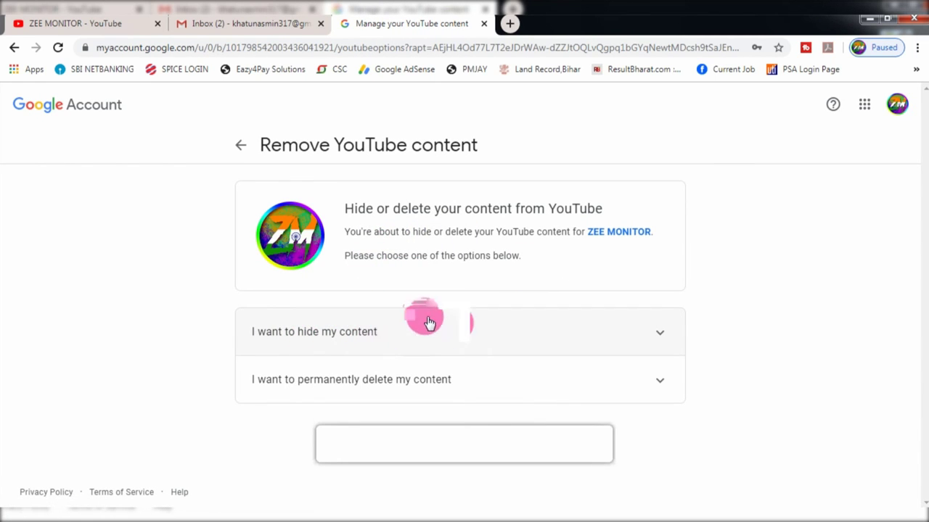
Step: Permanently delete the channel's YouTube content, acknowledging what will be deleted and confirming with the channel name "ZEE MONITOR"
left_click(378, 386)
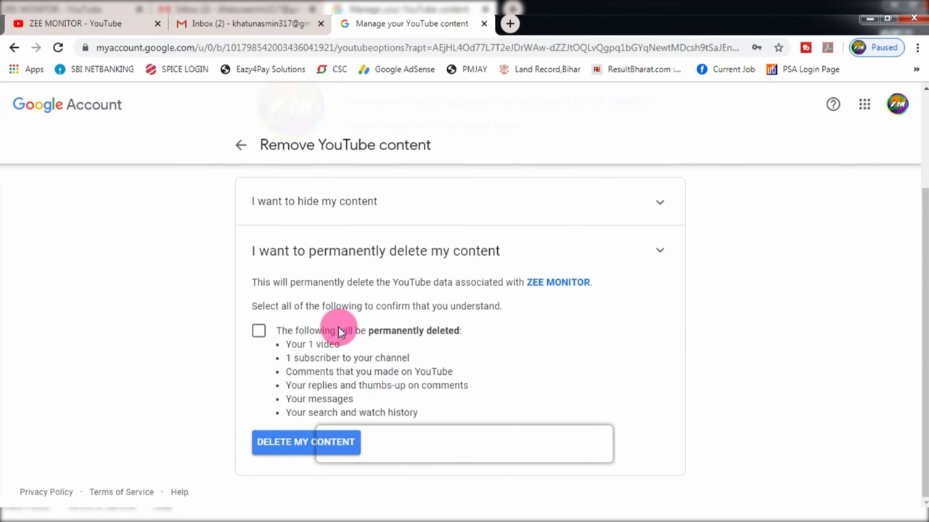
left_click(260, 332)
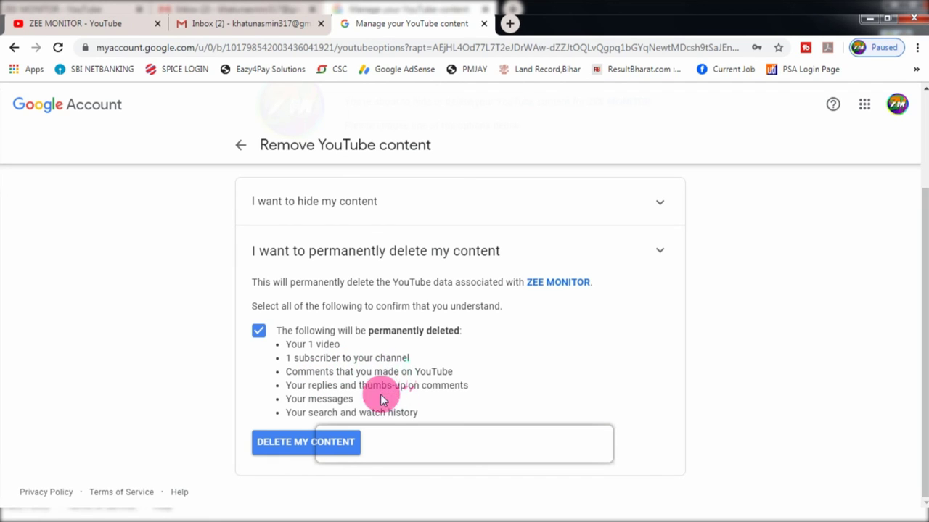
left_click(291, 444)
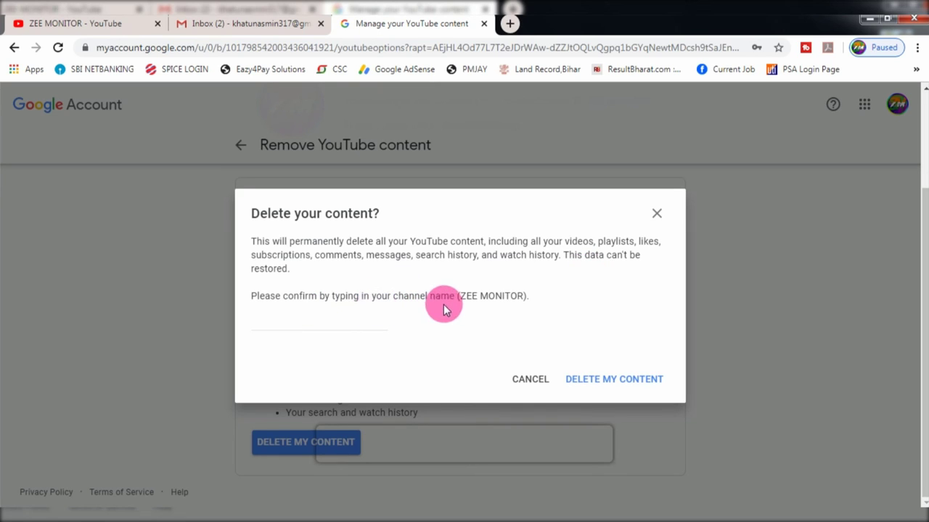
left_click(320, 328)
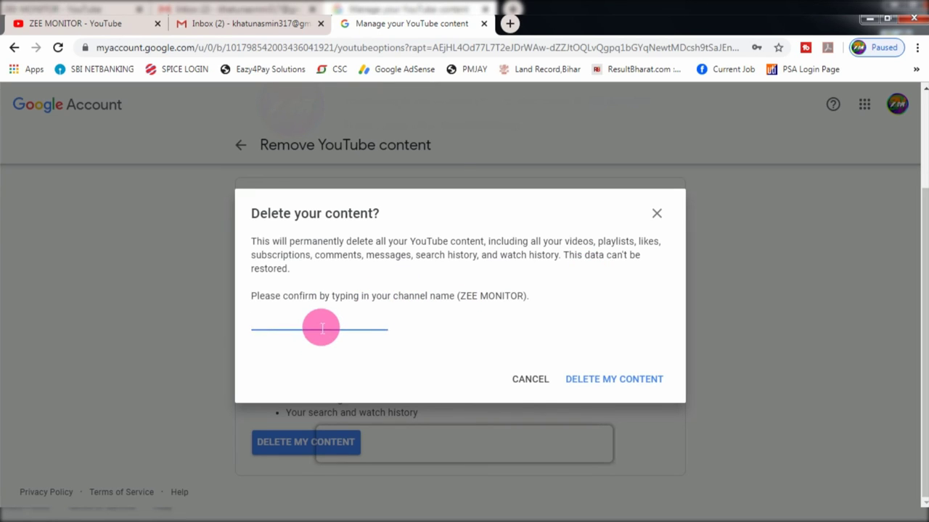
type("ZEE MONITOR")
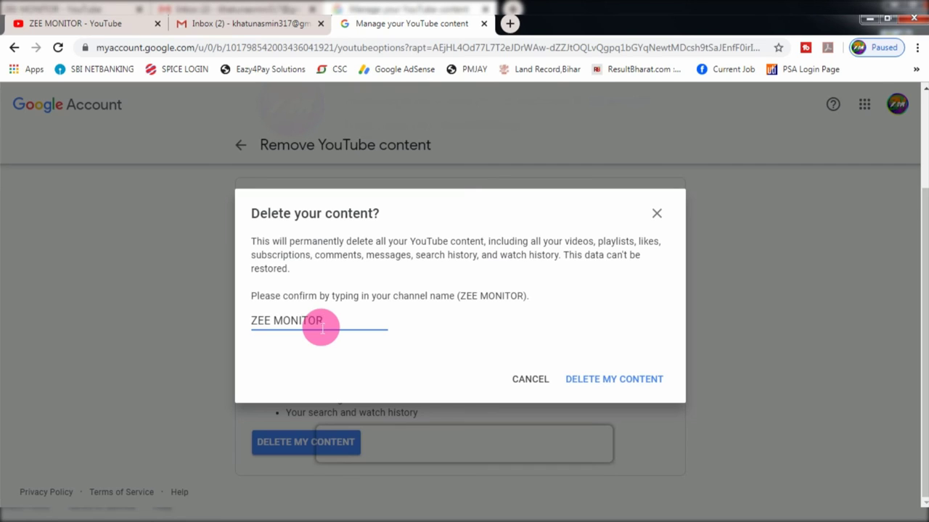
left_click(604, 382)
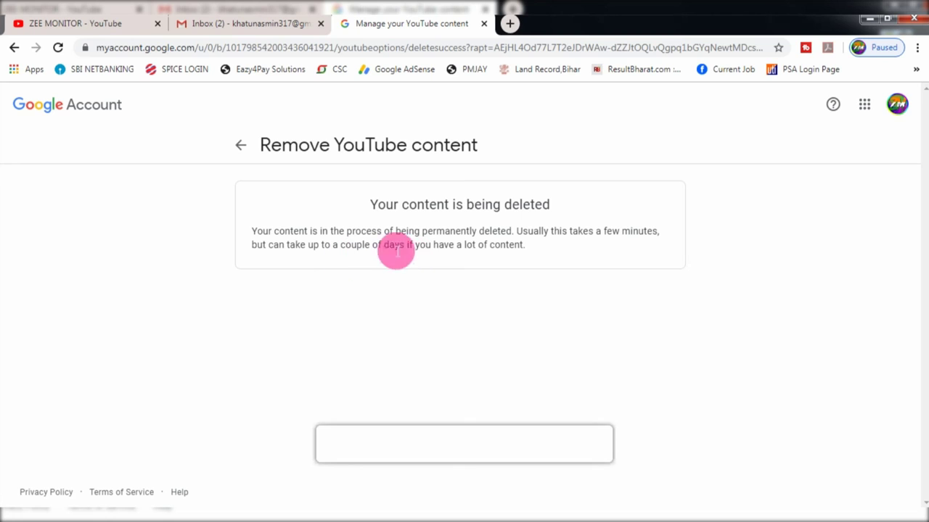
Step: Reload the content removal page, check the channel's page in the YouTube browser tab and view the account options
left_click(59, 47)
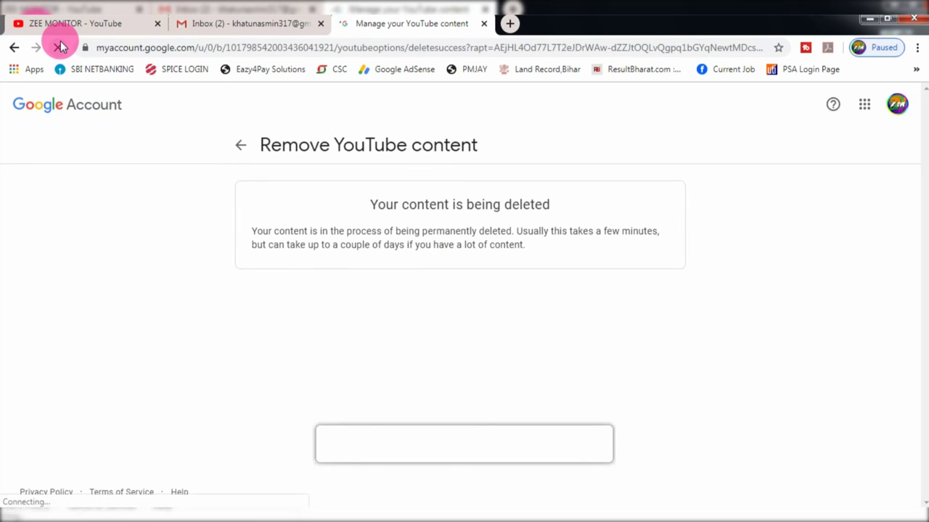
left_click(69, 23)
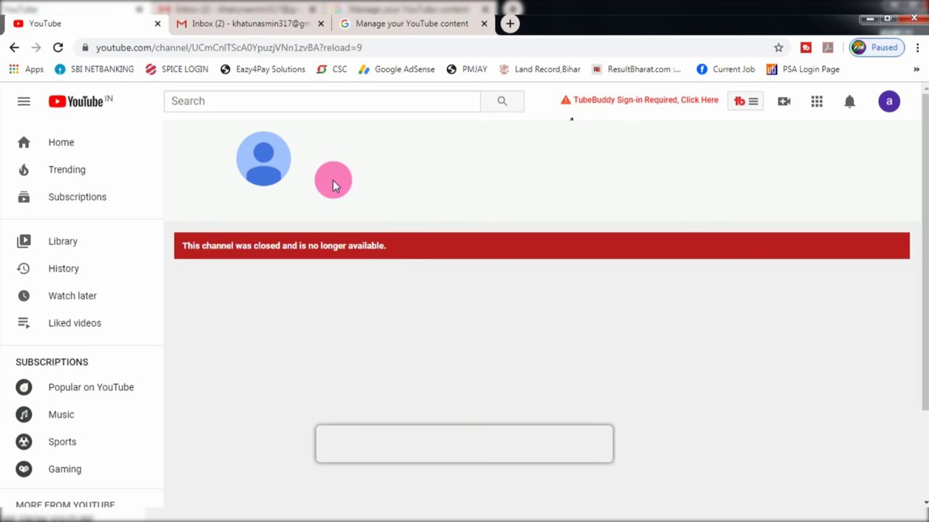
left_click(889, 101)
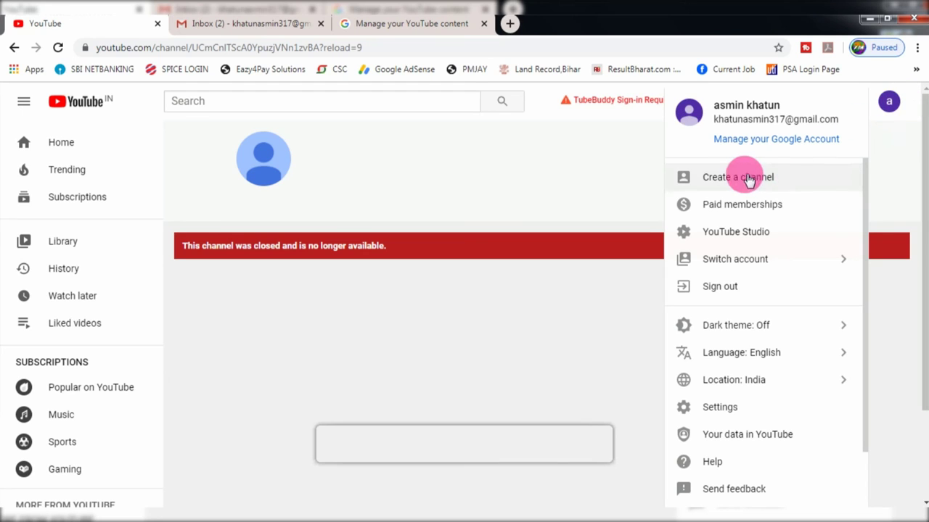
left_click(608, 151)
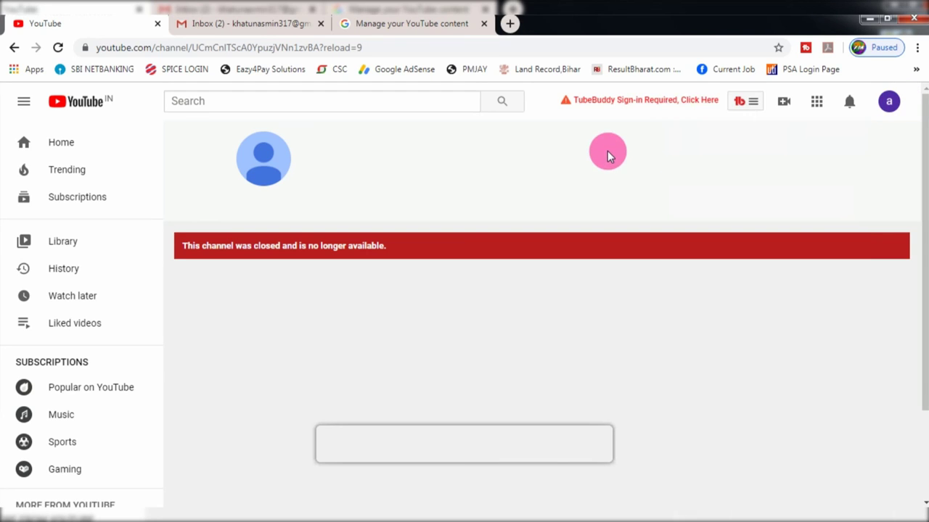